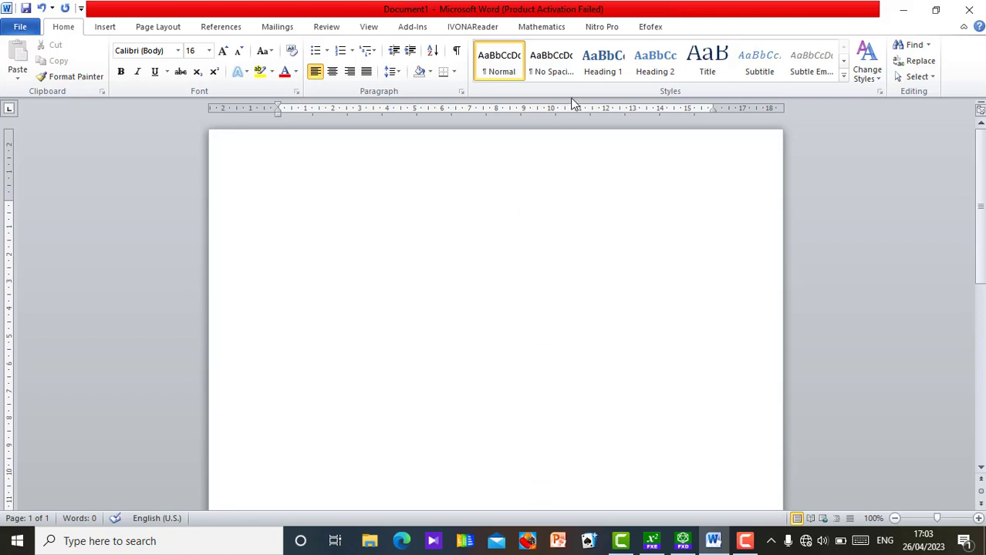
Look over the Efofex tools and Word's short list of insertable symbols, and close the list without inserting anything.
left_click(650, 27)
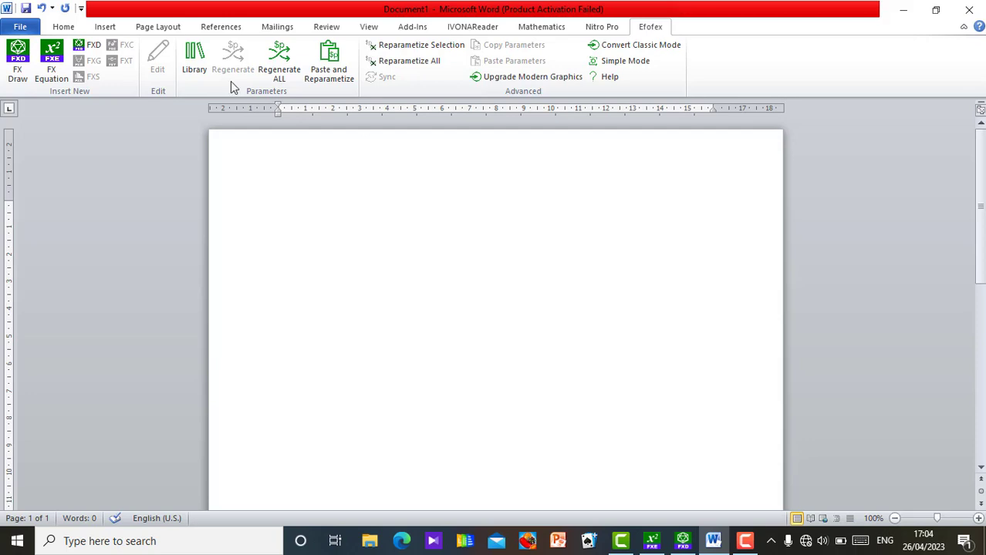
left_click(107, 27)
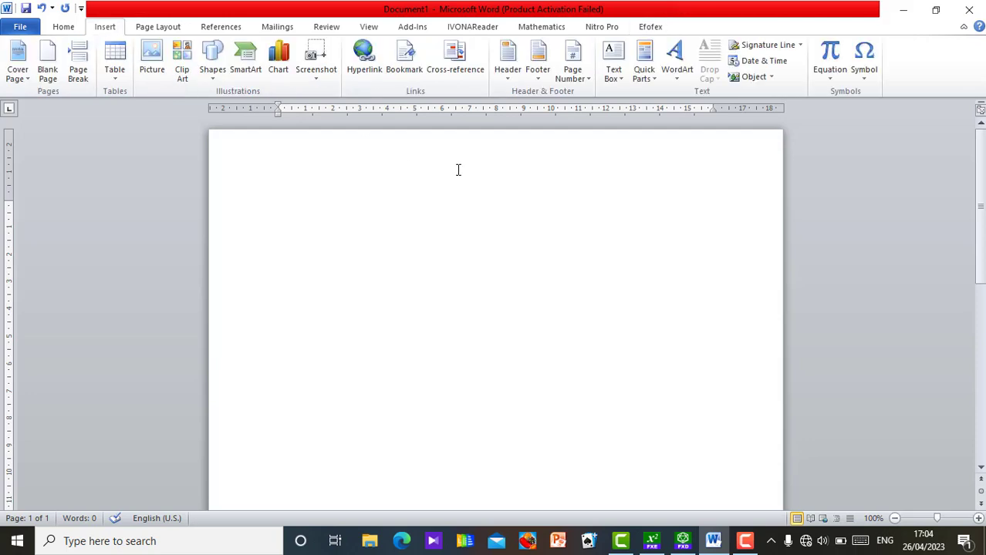
left_click(865, 78)
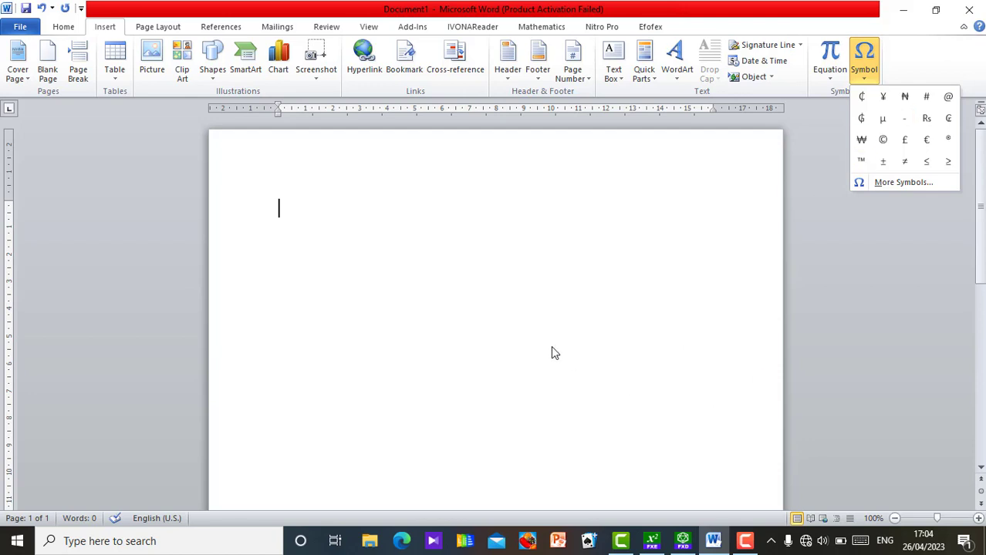
left_click(420, 242)
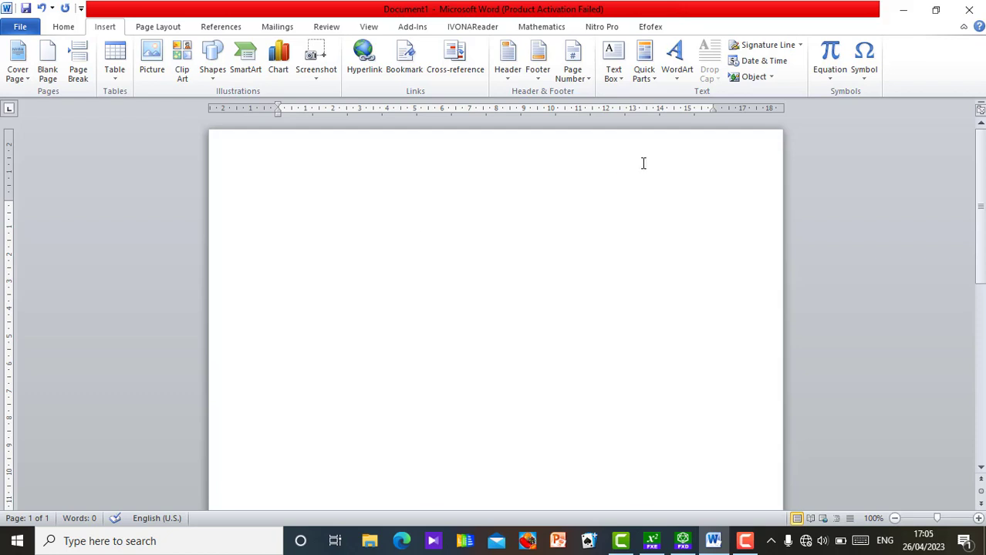
Create a new FX Equation and enter the triangle symbol on its first line with the code "tri".
left_click(650, 27)
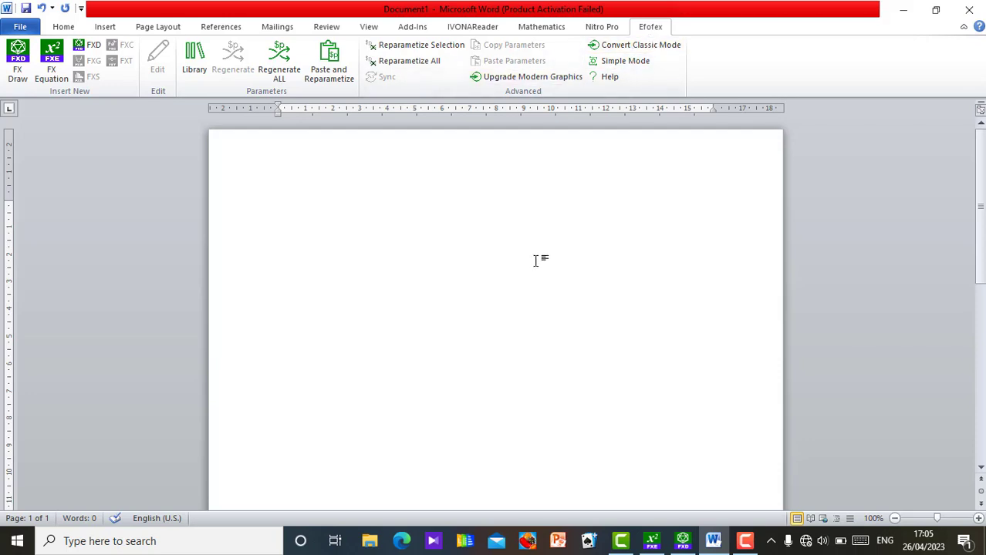
left_click(52, 74)
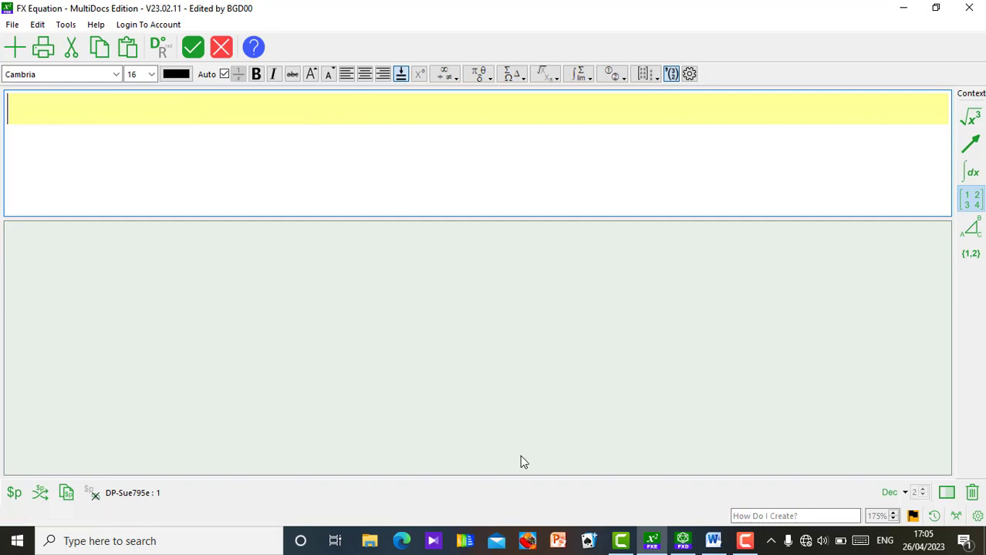
mouse_move(653, 544)
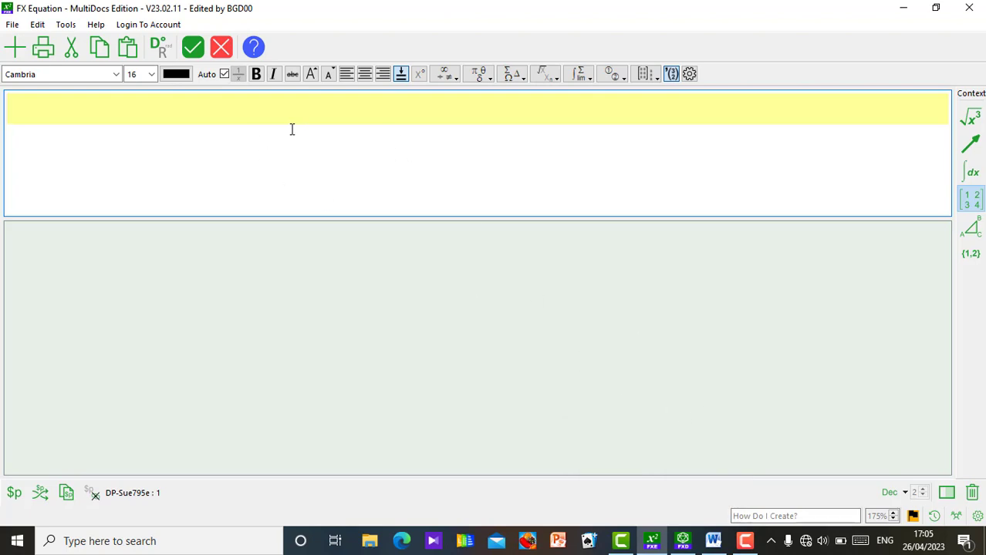
left_click(455, 80)
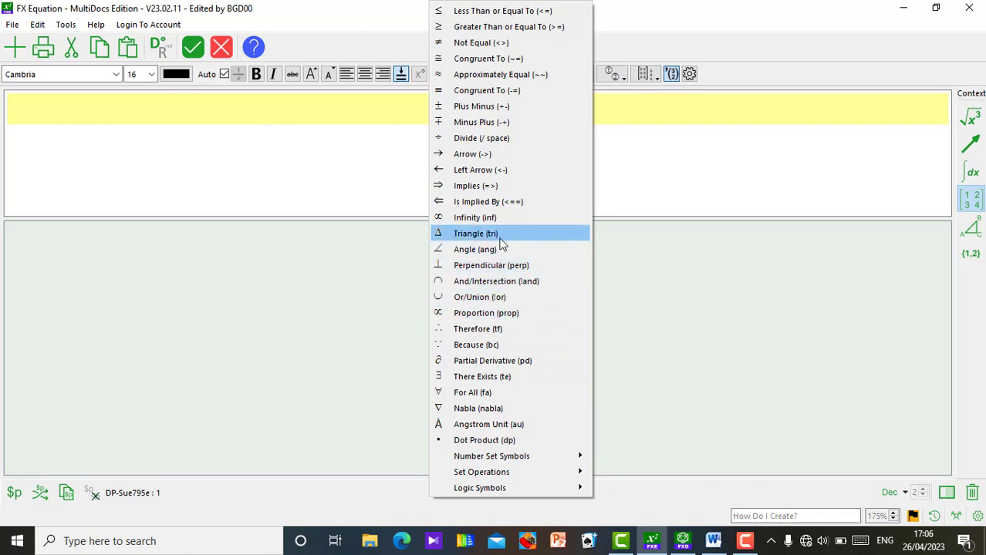
left_click(328, 99)
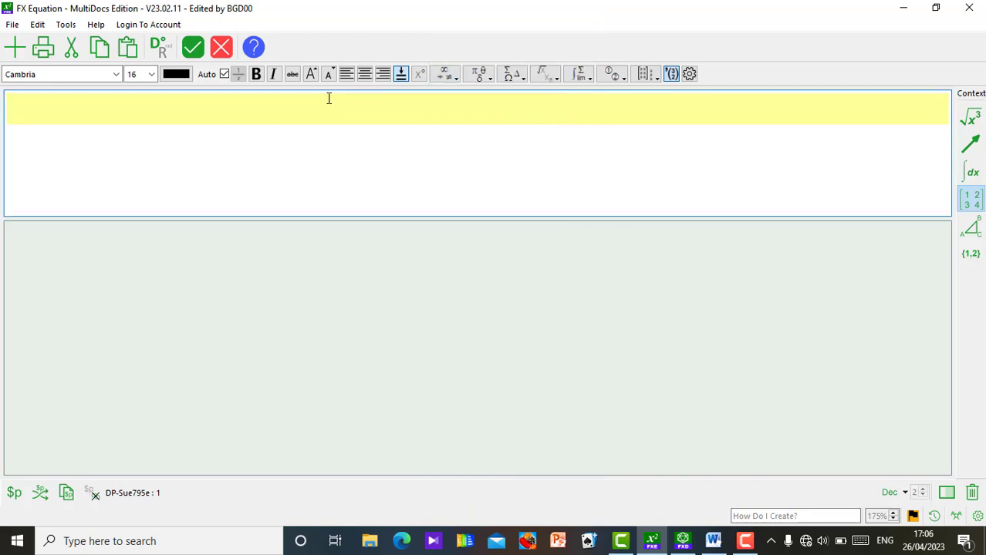
type("tri")
key("Return")
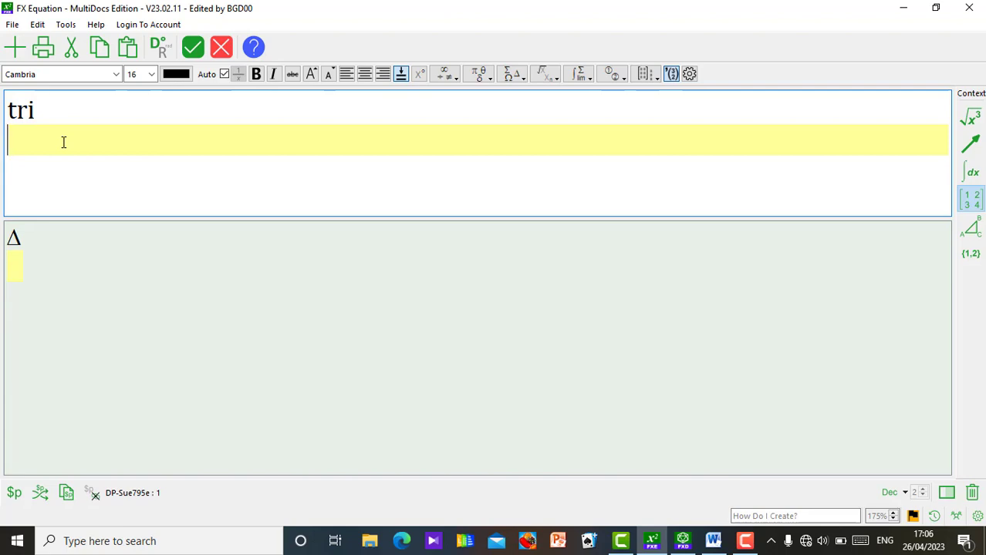
Add alpha, beta and gamma on separate lines below the triangle with the codes "al", "be" and "ga".
type("al")
key("Return")
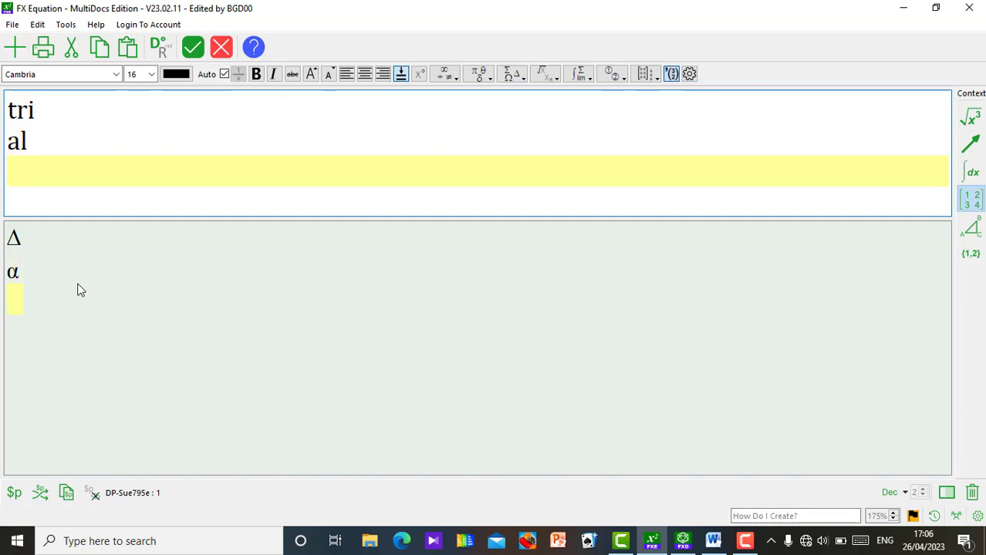
type("be")
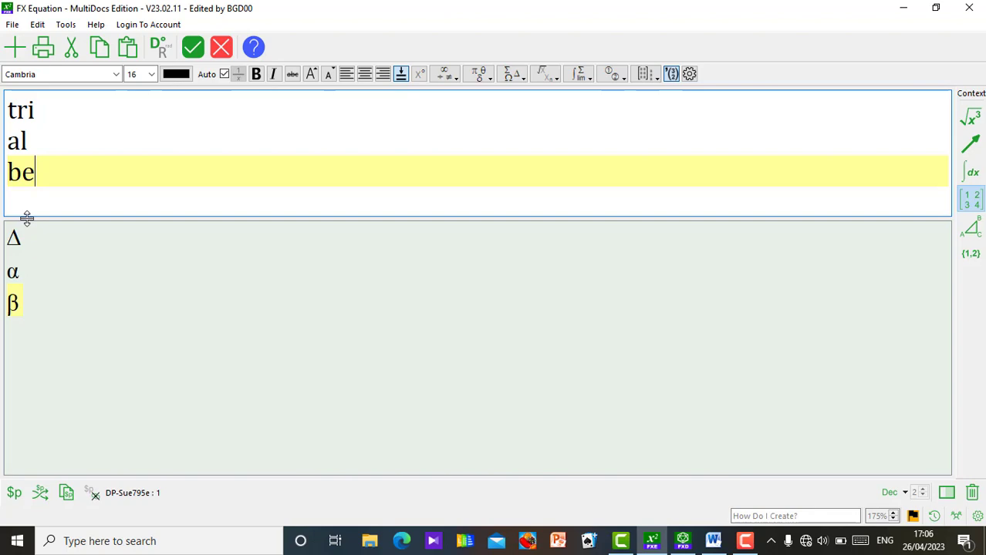
key("Return")
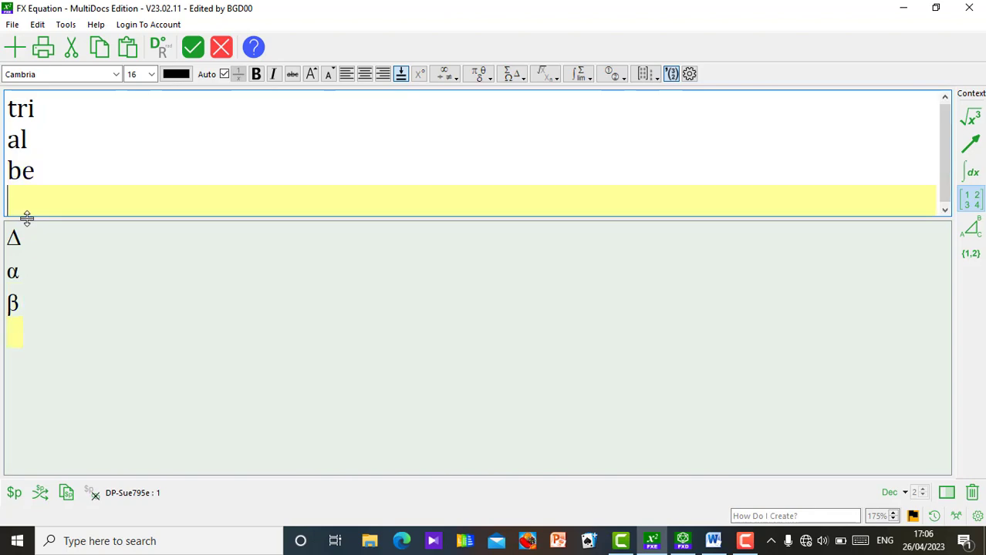
type("ga")
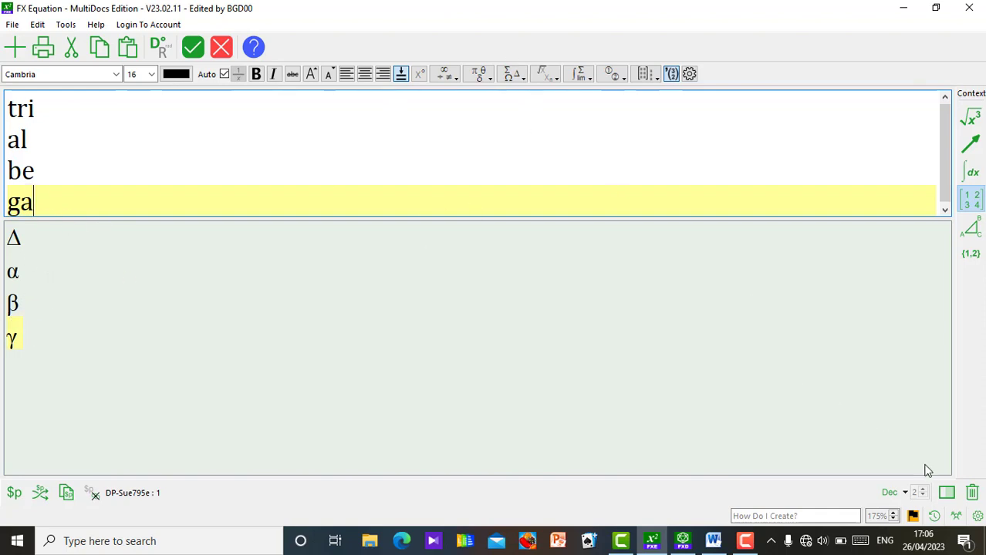
Switch the equation editor to a side-by-side code and preview layout, and insert the four symbols into the Word document.
left_click(946, 494)
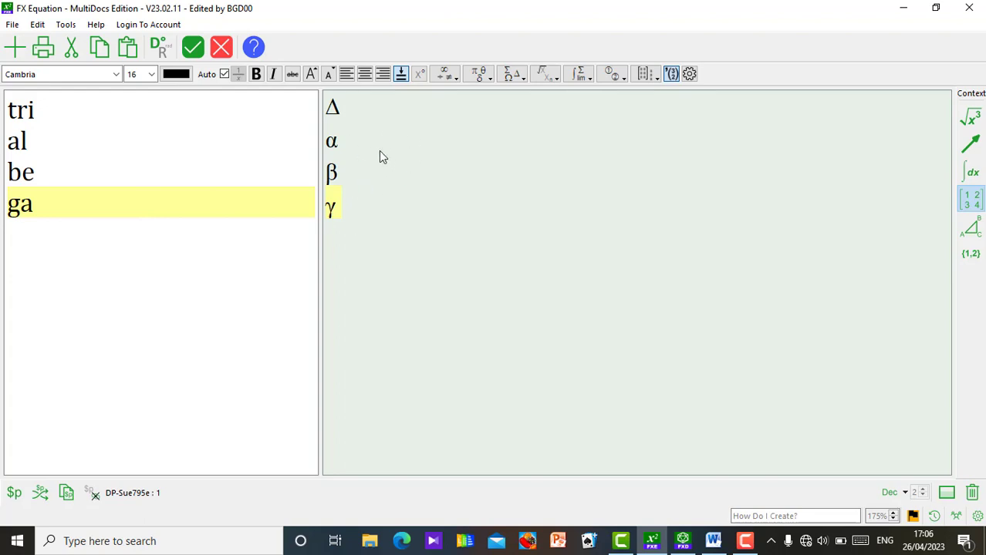
left_click(194, 48)
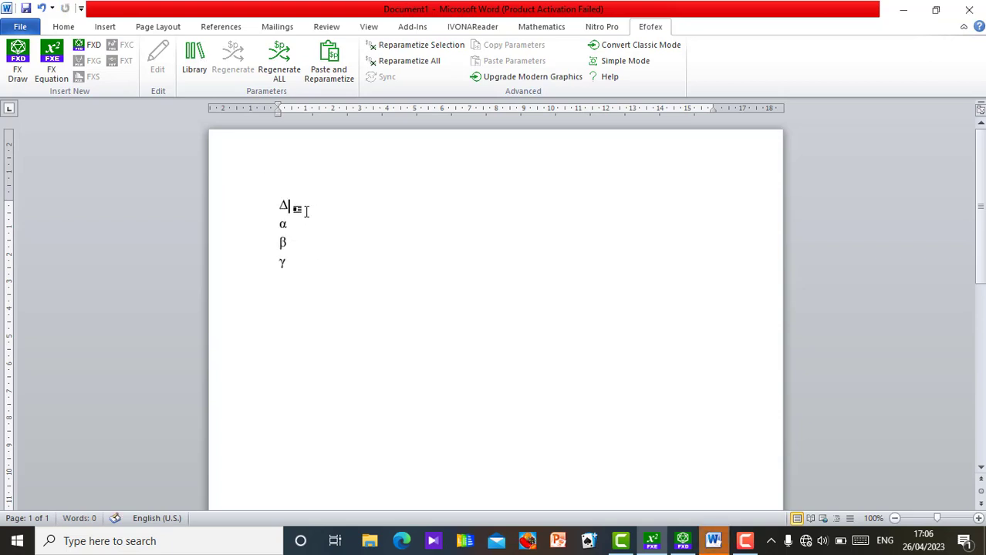
Reopen the inserted four-symbol equation for editing and clear all of its code lines.
left_click(290, 207)
left_click(287, 251)
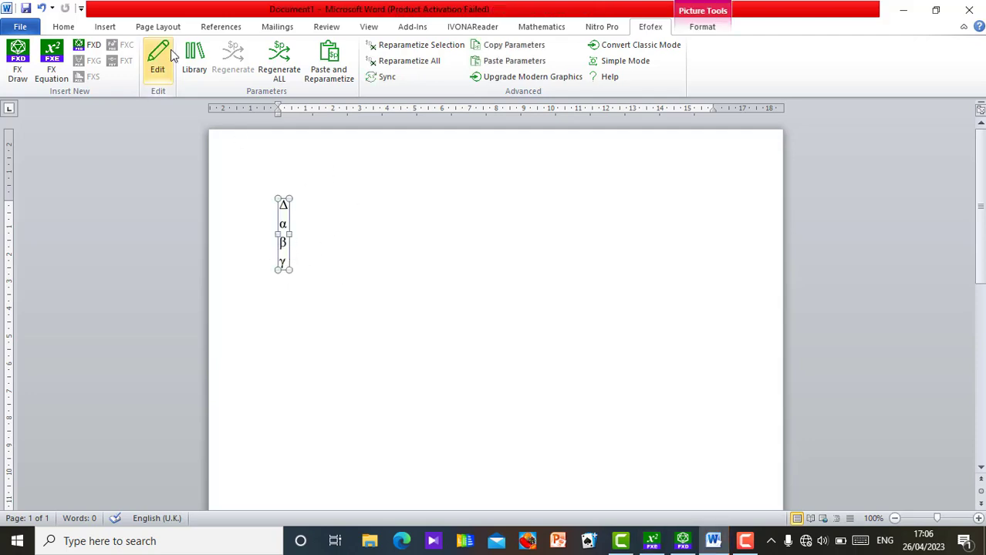
left_click(169, 60)
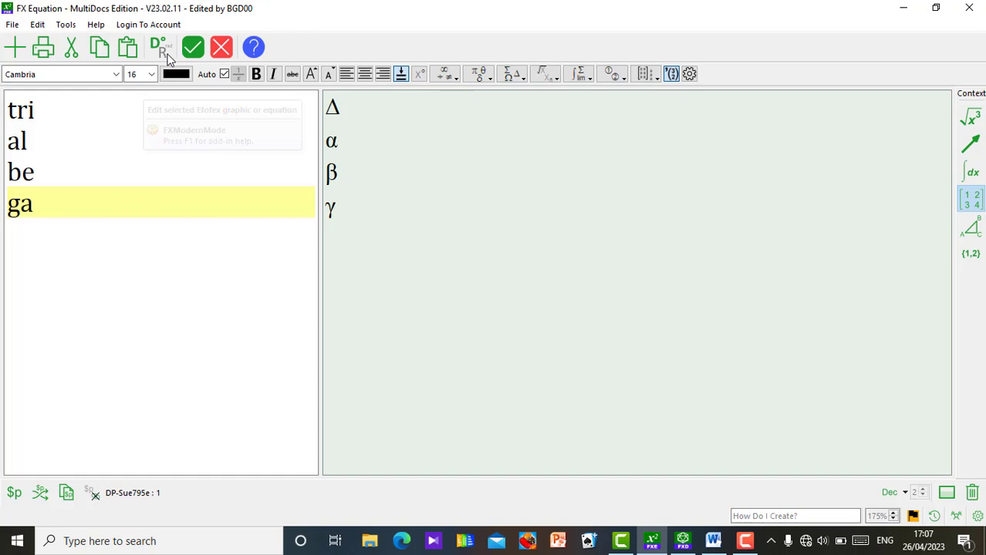
left_click(98, 209)
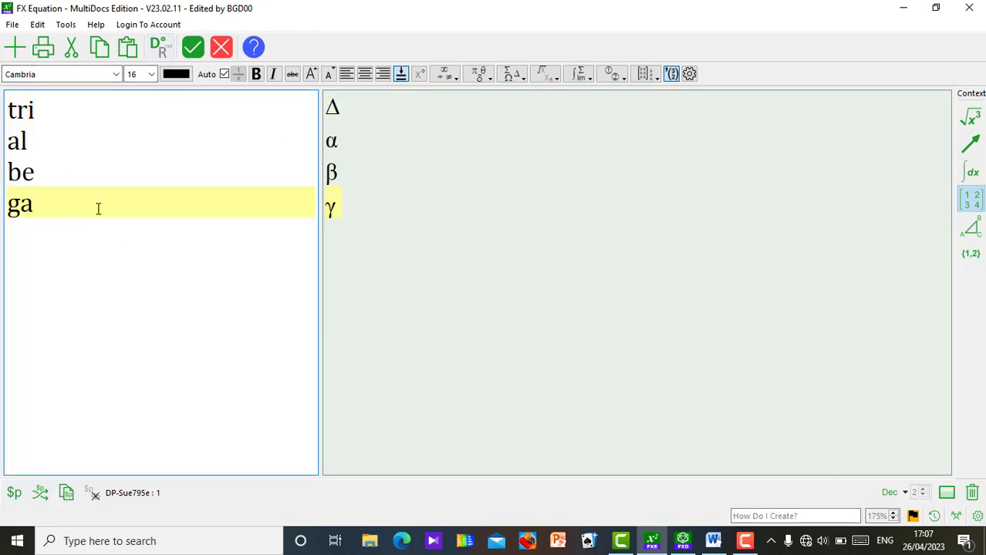
key("BackSpace")
key("BackSpace")
key("BackSpace")
key("BackSpace")
key("BackSpace")
key("BackSpace")
key("BackSpace")
key("BackSpace")
key("BackSpace")
key("BackSpace")
key("BackSpace")
key("BackSpace")
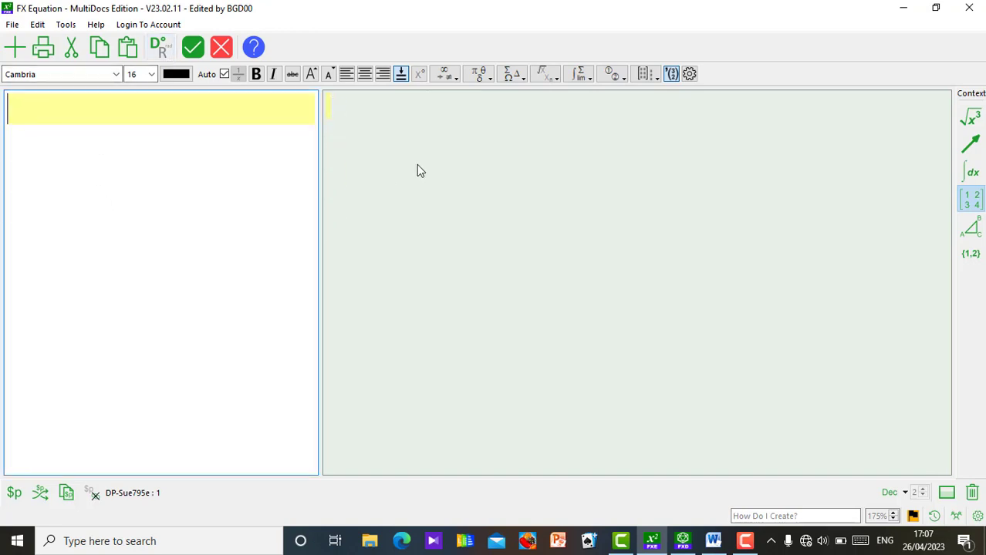
left_click(458, 76)
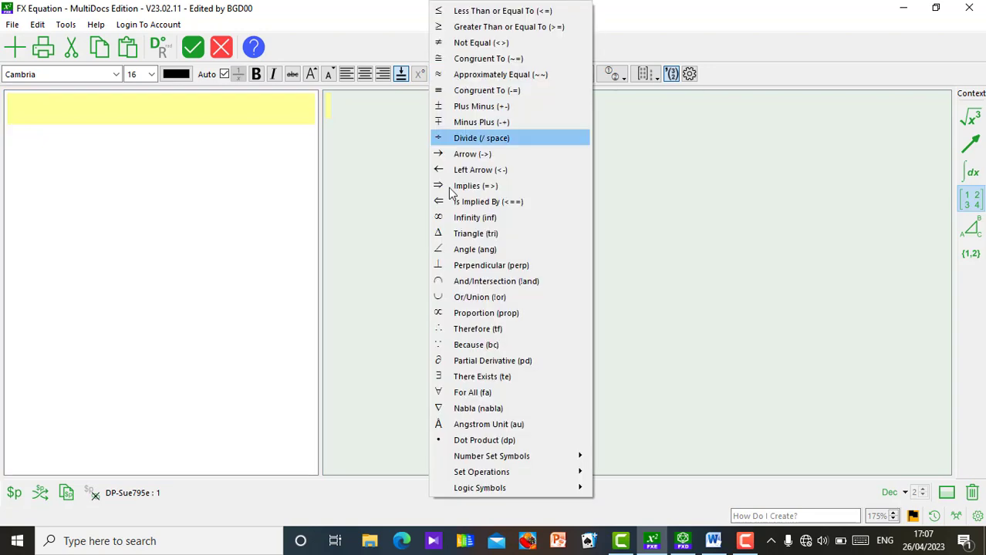
left_click(484, 313)
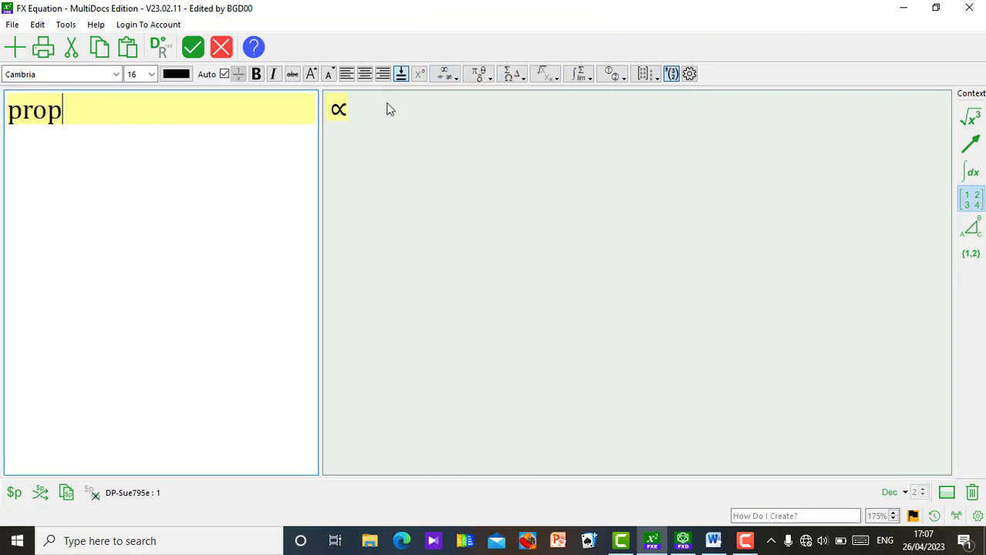
key("BackSpace")
key("BackSpace")
key("BackSpace")
key("BackSpace")
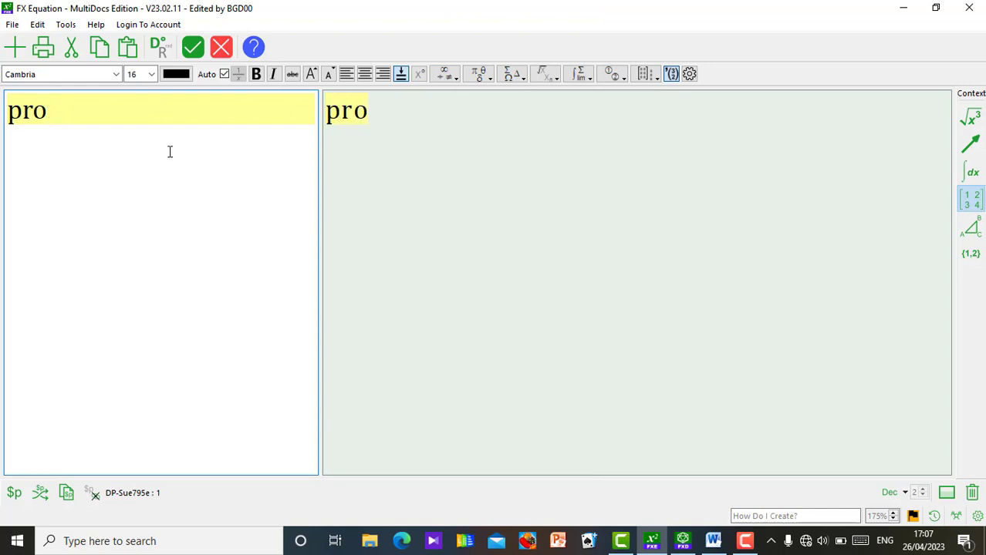
Enter the proportionality equation "A prop B" with spaces around the symbol code, and update it in the Word document.
type("A")
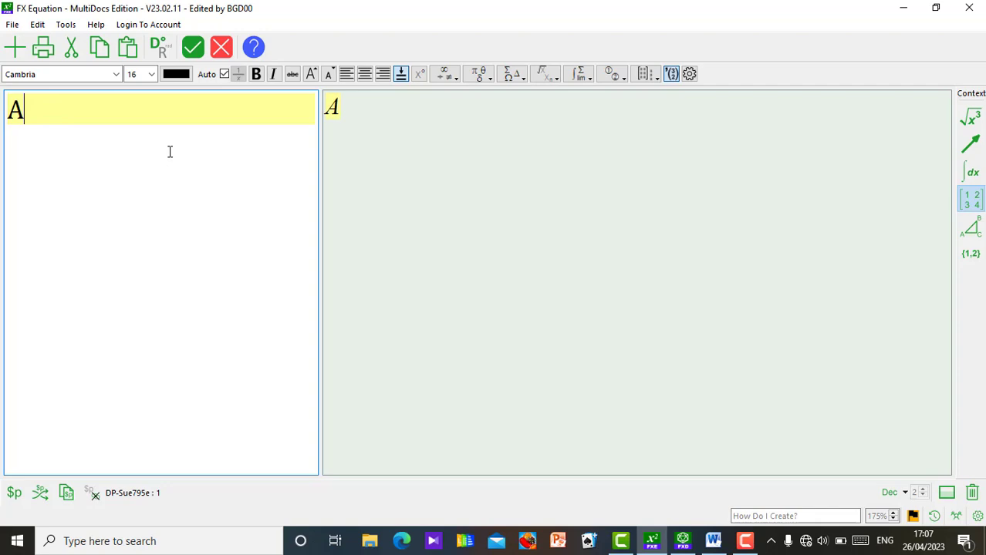
type("prop")
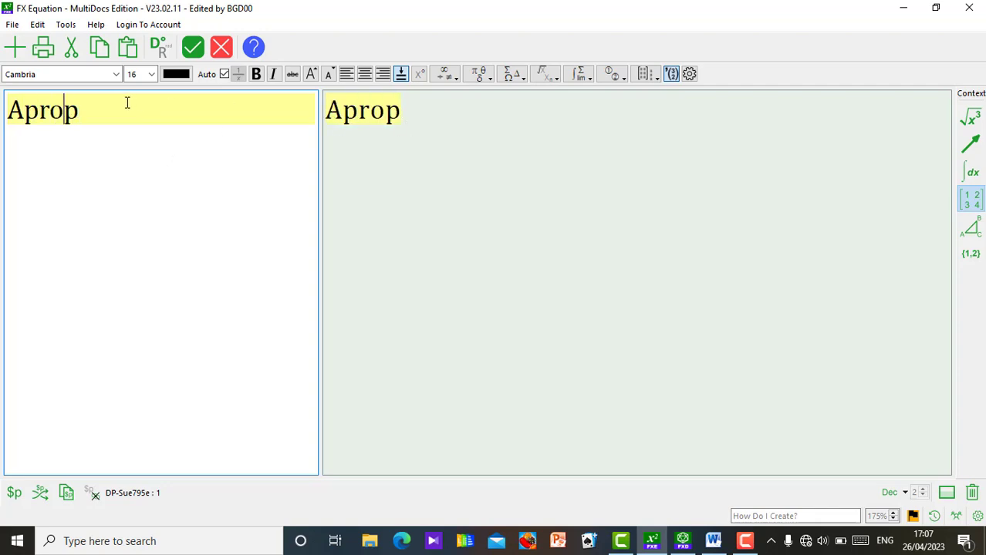
key("Left")
key("Left")
key("Left")
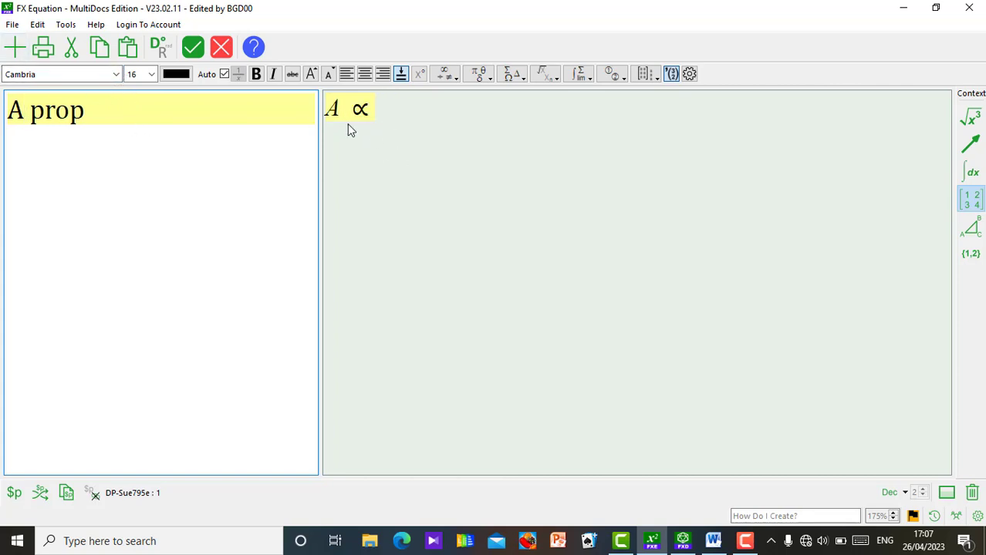
left_click(196, 117)
type("B")
left_click(193, 47)
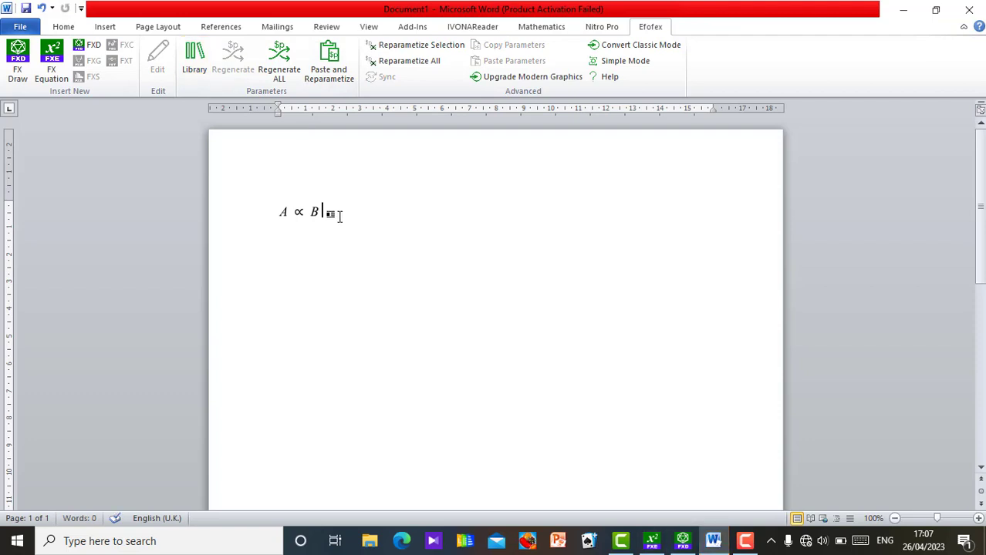
Examine Word's full symbol set for comparison and close it without inserting a symbol.
left_click(102, 28)
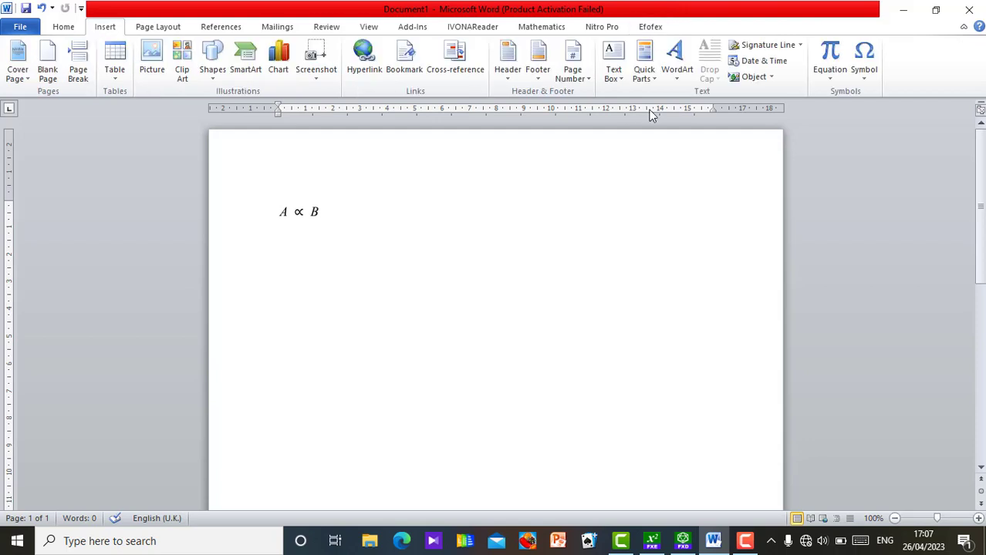
left_click(862, 73)
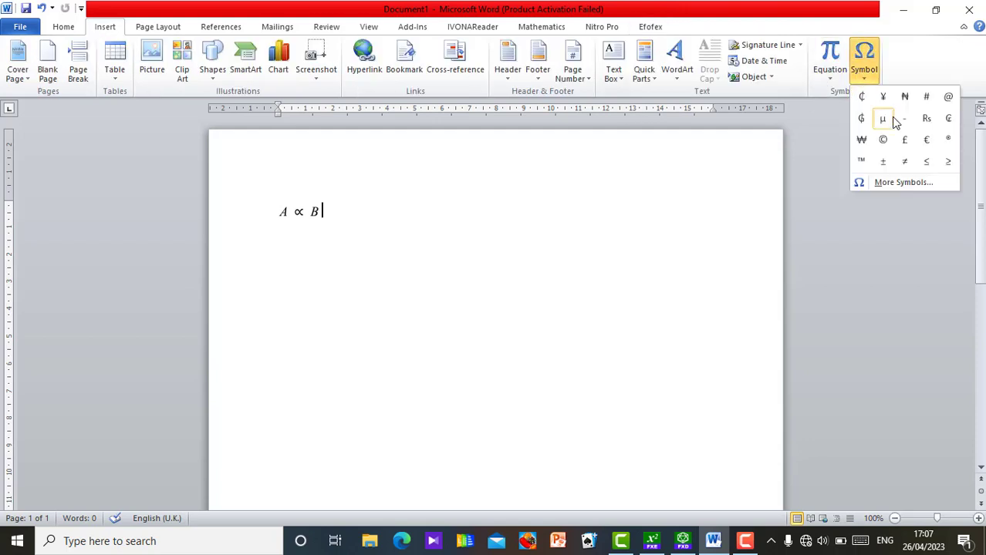
left_click(901, 183)
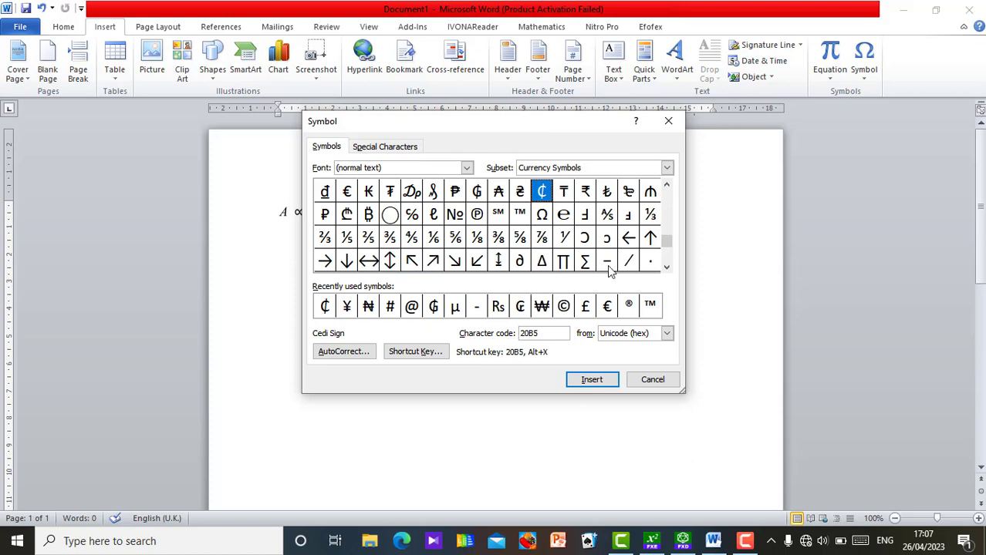
left_click(652, 379)
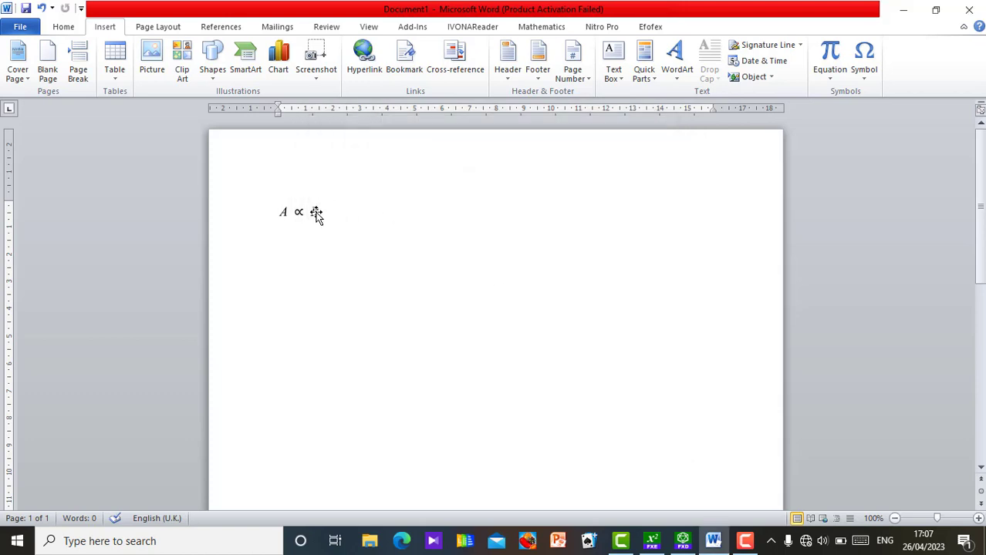
Reopen the A ∝ B equation for editing, clear its content and return the empty equation to the Word document.
left_click(317, 214)
left_click(650, 27)
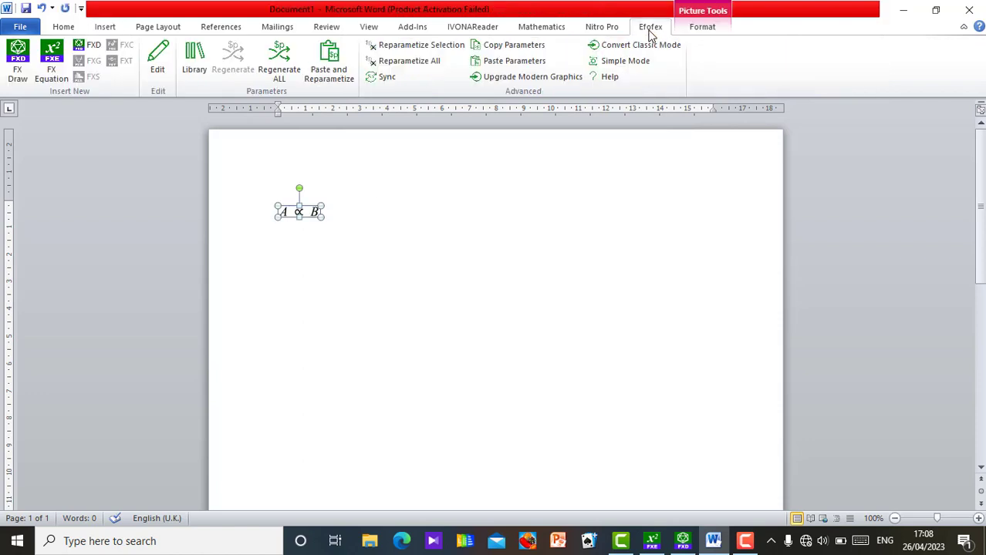
left_click(161, 74)
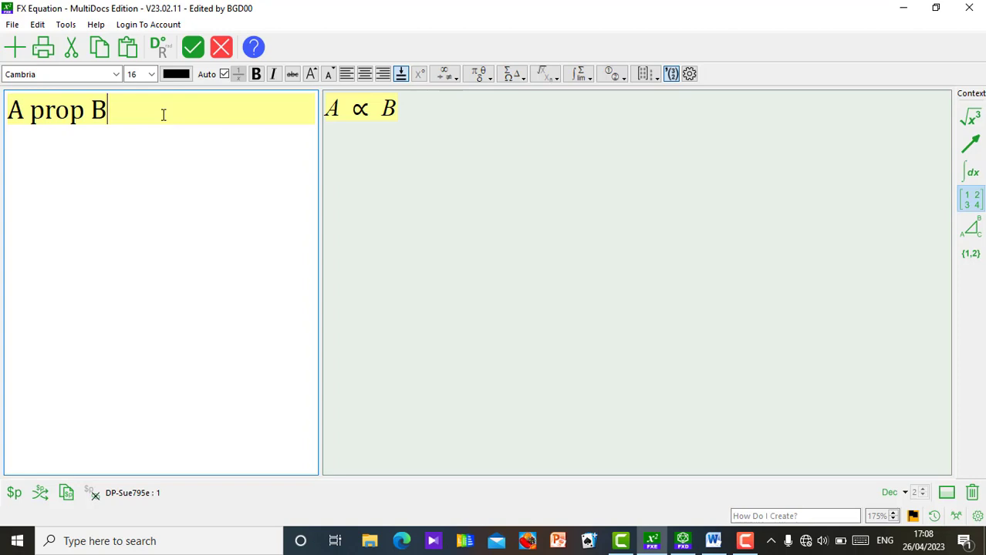
key("BackSpace")
key("BackSpace")
key("BackSpace")
key("BackSpace")
key("BackSpace")
key("BackSpace")
key("BackSpace")
key("BackSpace")
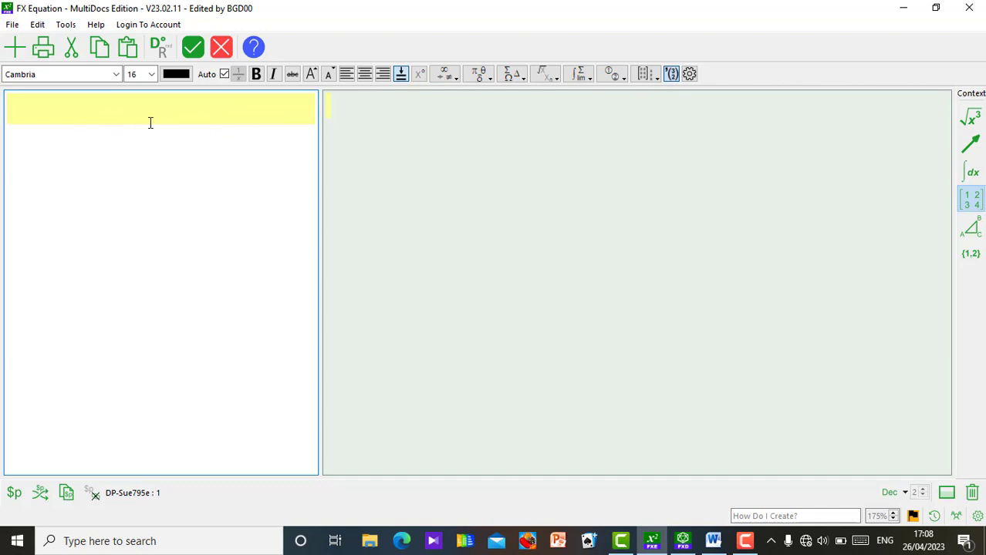
left_click(192, 51)
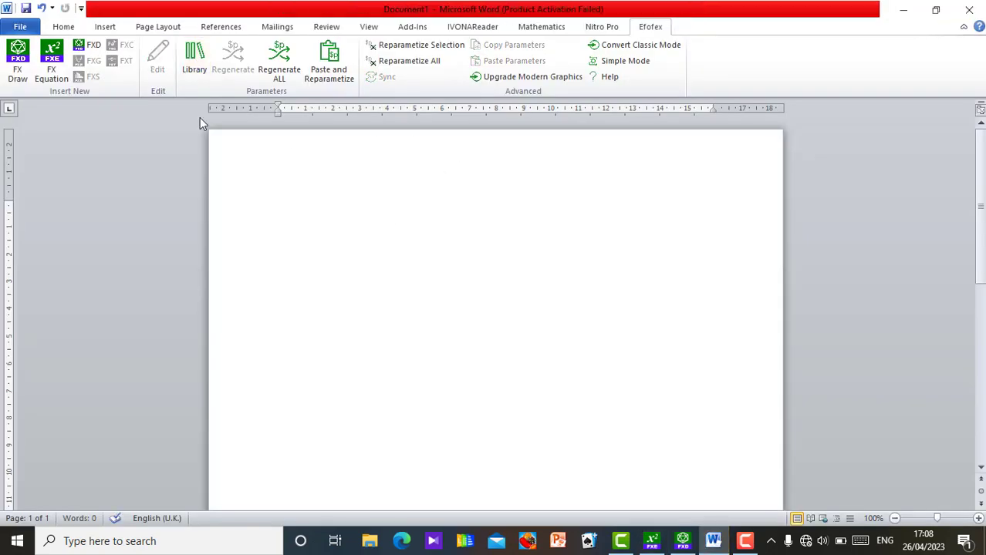
Insert the ₦ symbol from Word's symbol list, copy it and remove it from the page.
left_click(103, 28)
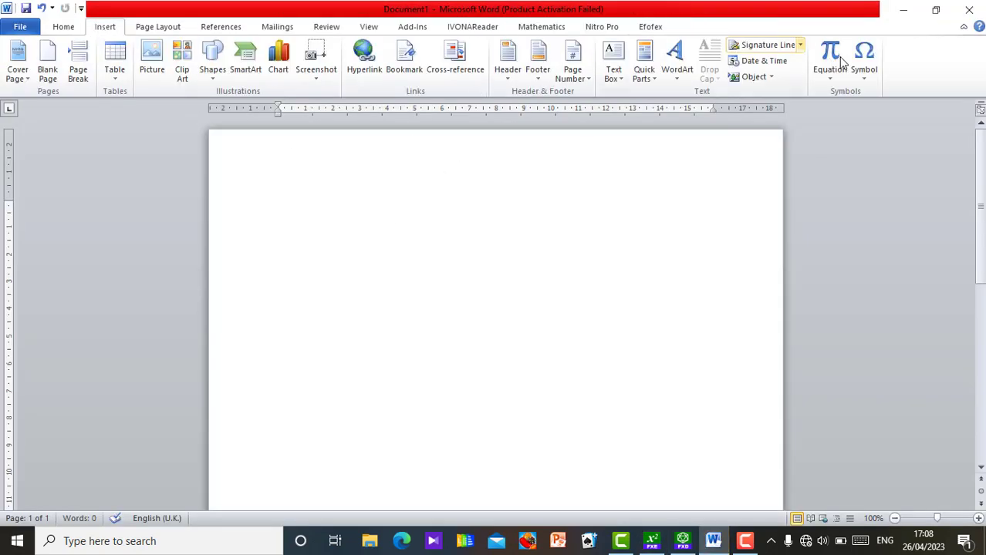
left_click(862, 65)
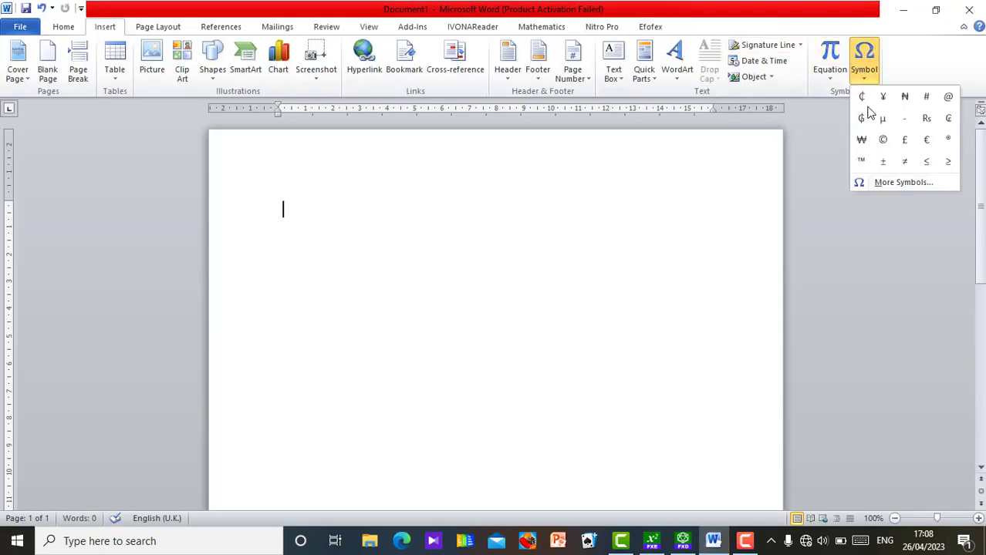
left_click(905, 98)
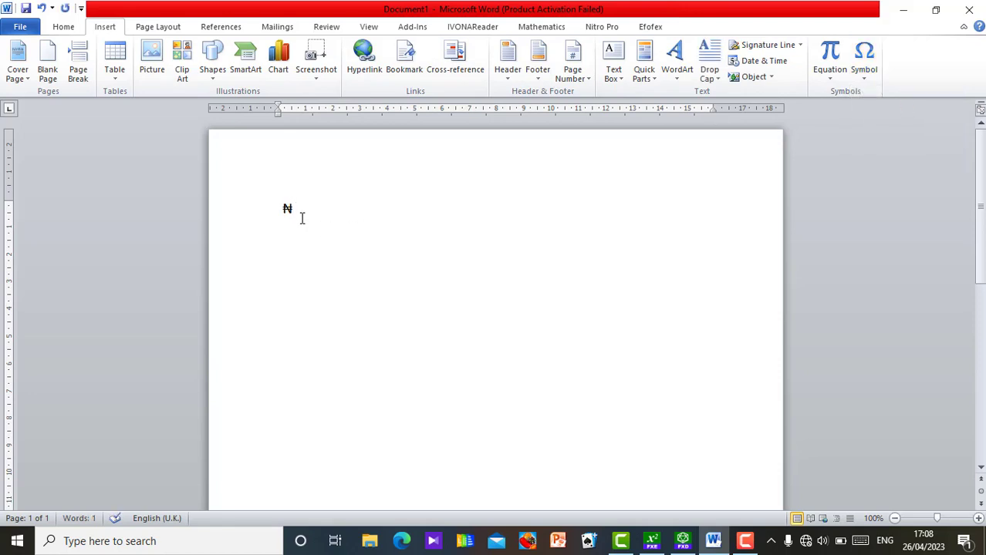
left_click_drag(302, 214, 283, 215)
left_click(313, 212)
key("BackSpace")
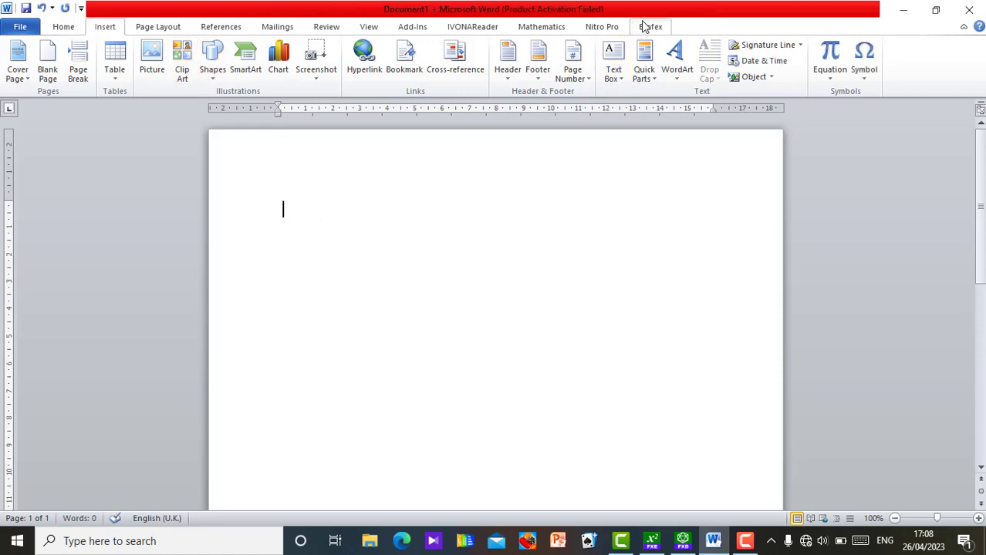
In a new FX Equation, add a "naira" shortcut that produces the copied ₦ symbol, and save the equation options as default.
left_click(645, 28)
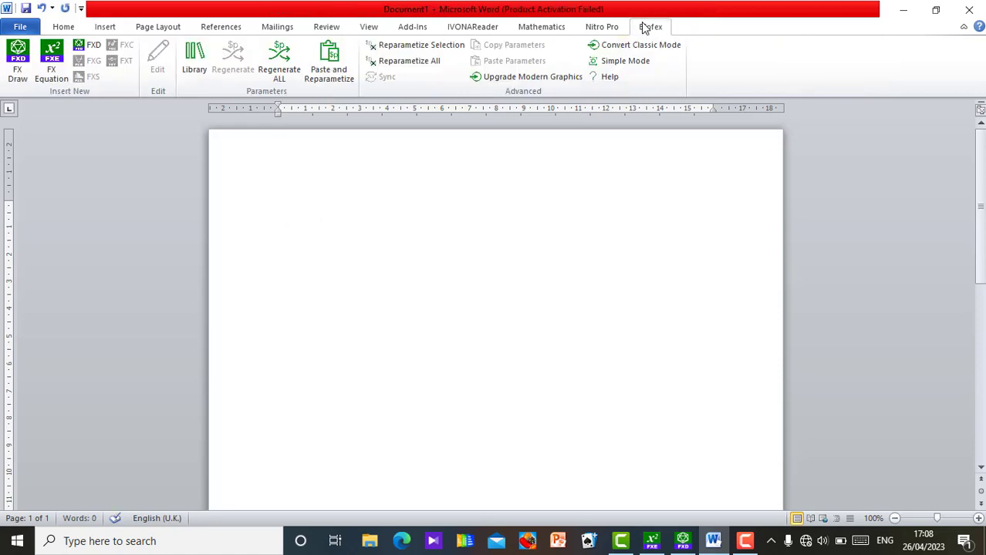
left_click(53, 74)
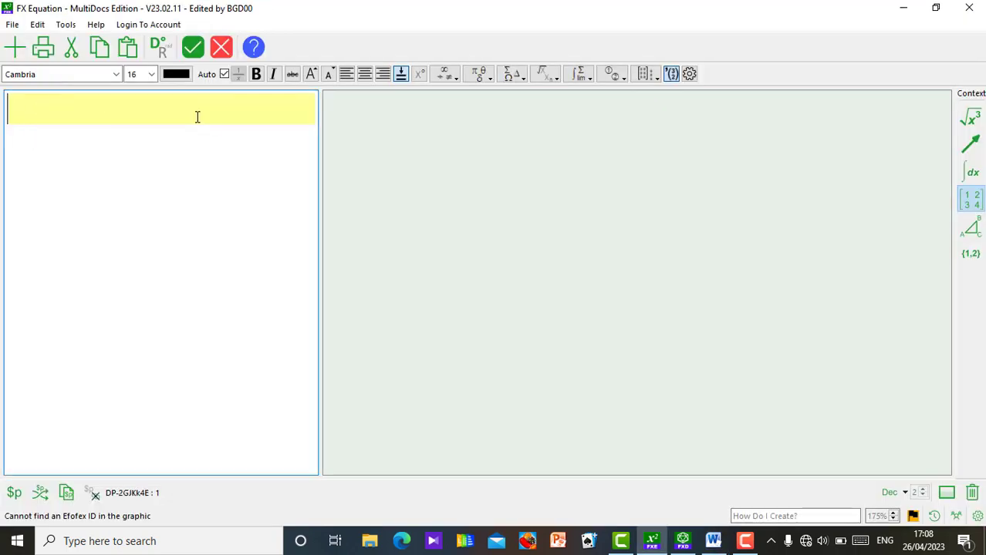
left_click(688, 74)
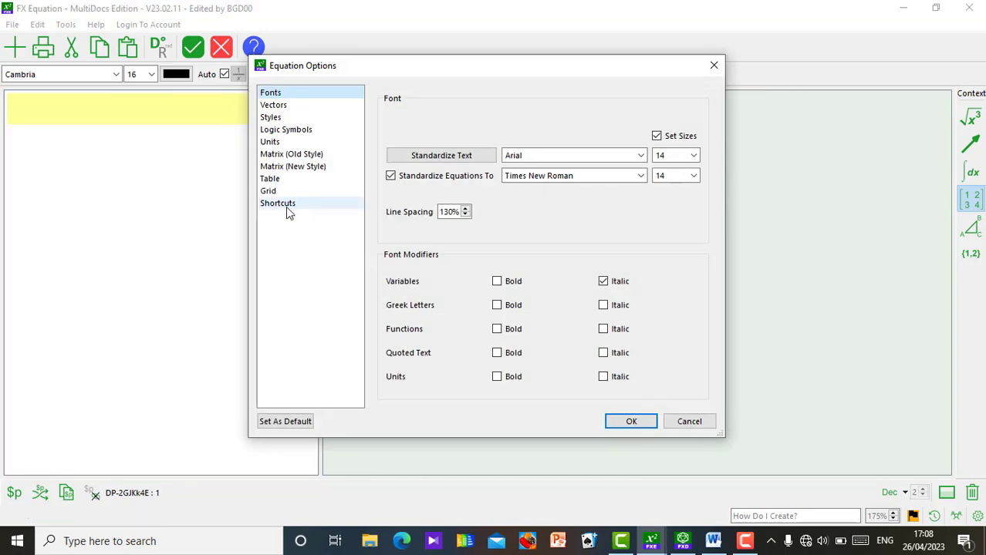
left_click(279, 204)
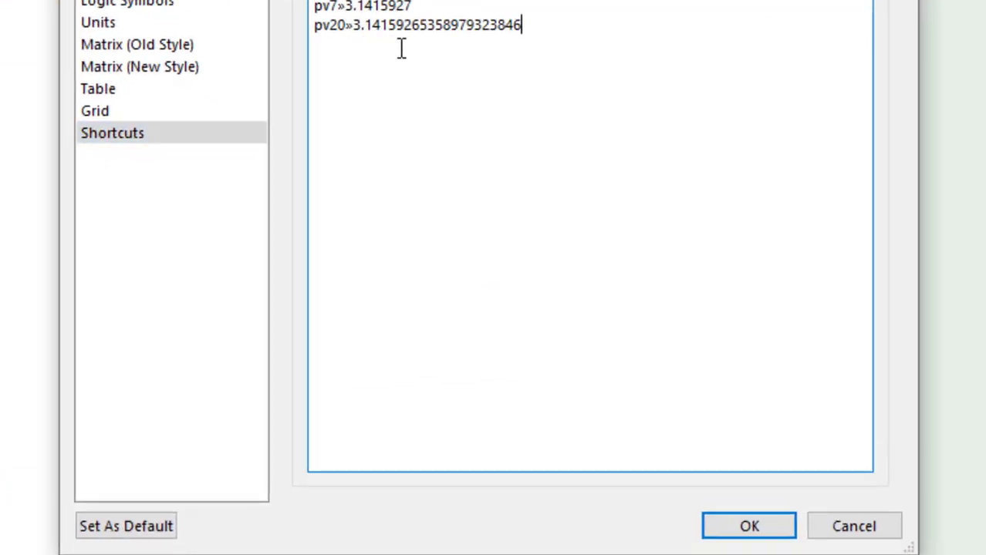
key("Return")
type("naira")
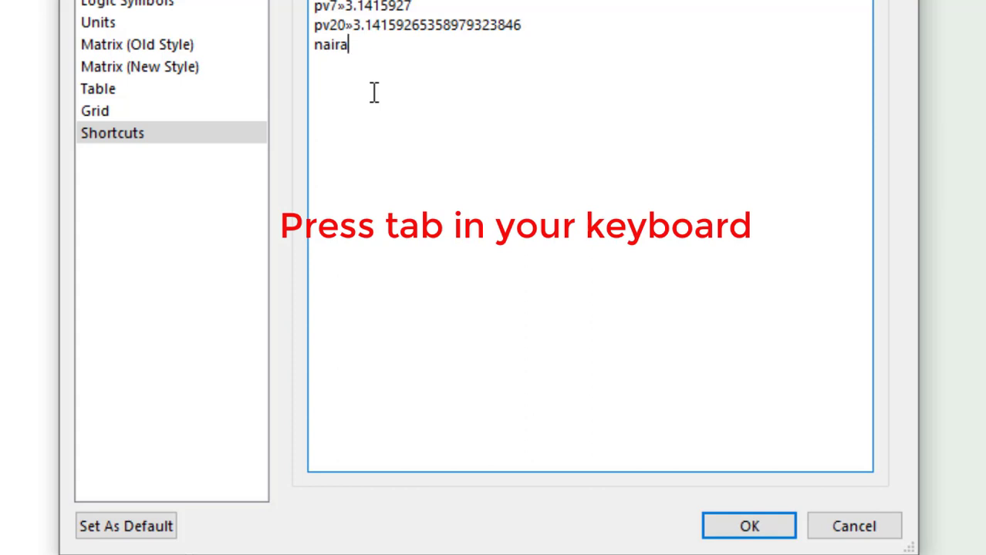
key("Tab")
key("ctrl+v")
left_click(155, 529)
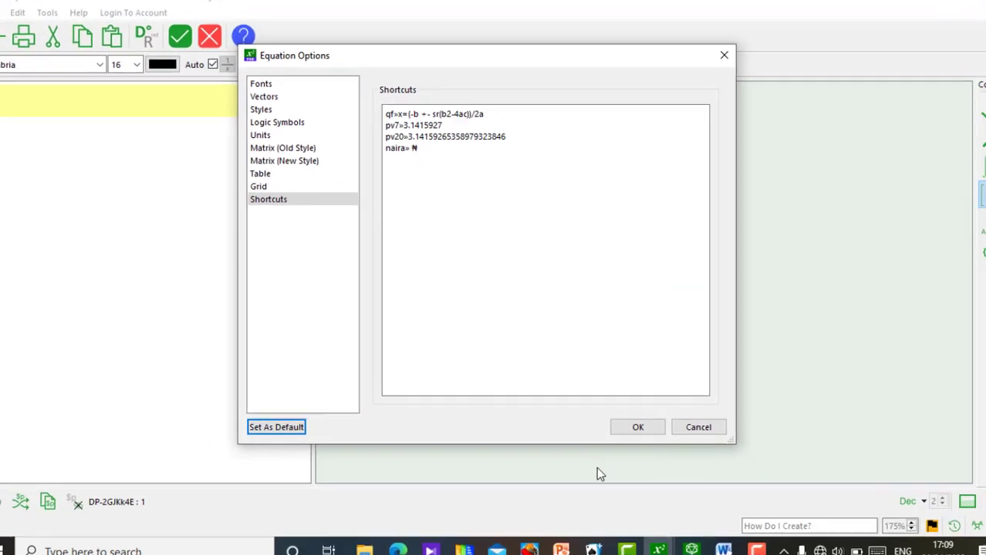
left_click(632, 427)
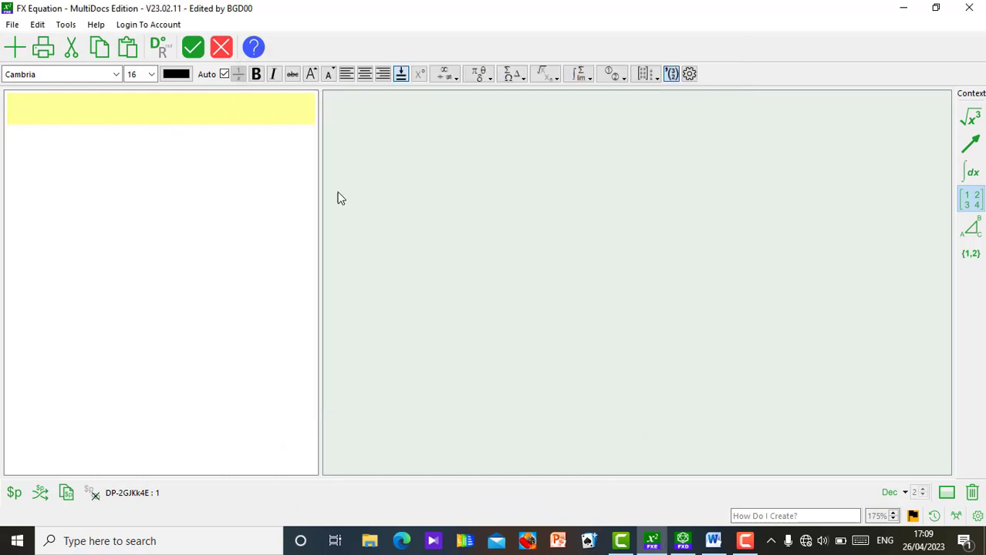
Enter the shortcut code "naira" on the first line of the equation.
left_click(174, 114)
type("naiar")
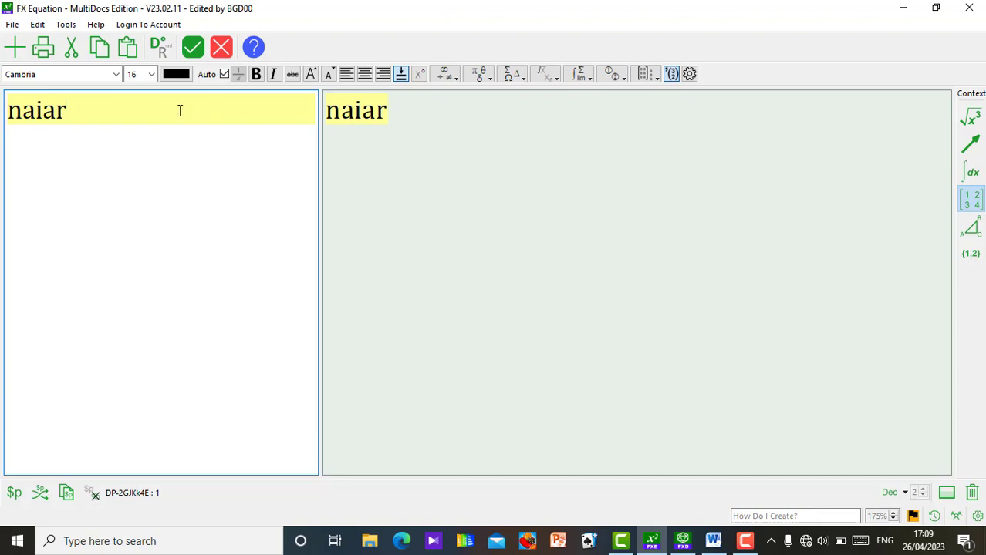
key("BackSpace")
key("BackSpace")
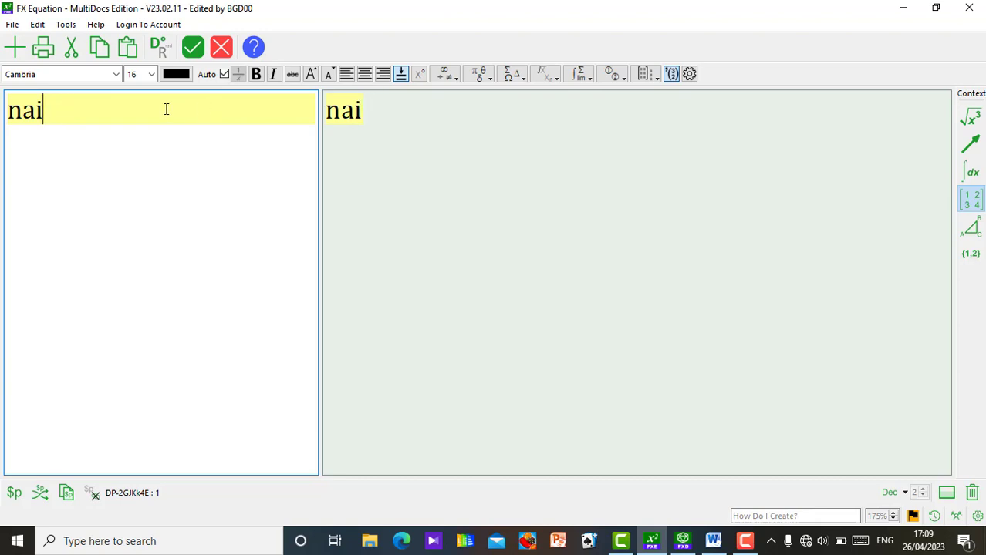
type("ra")
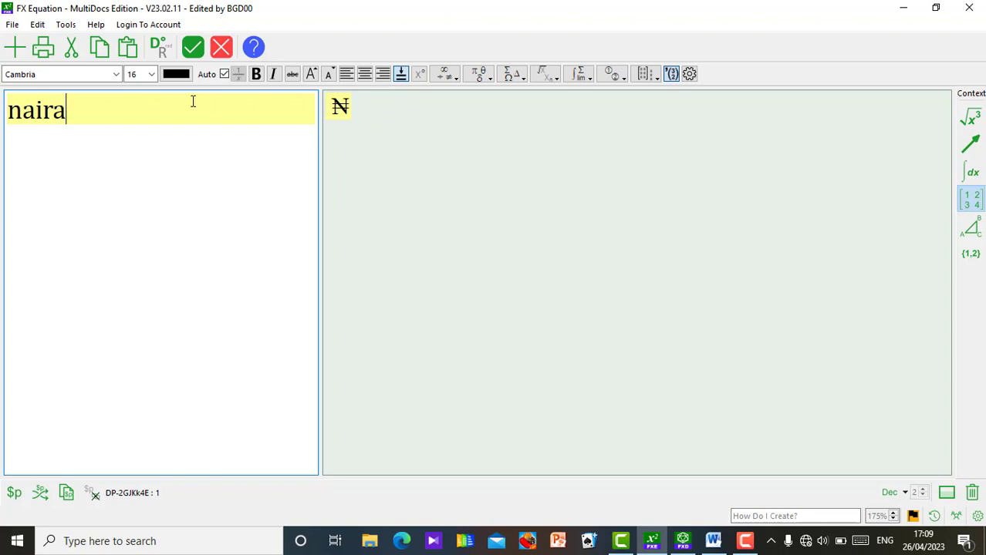
Add the lines "cedi" and "yen" below the naira code, and place the equation in the Word document.
key("Return")
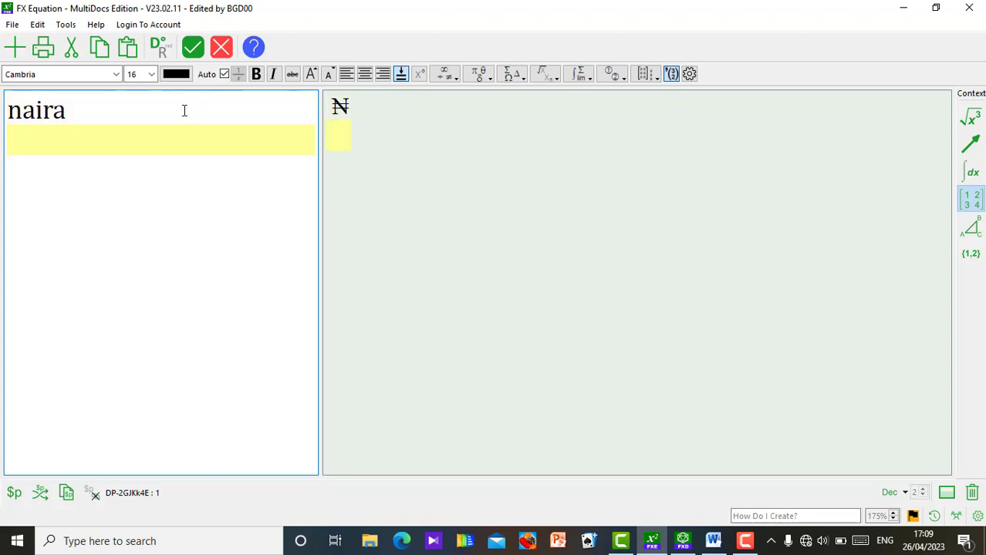
type("cedi")
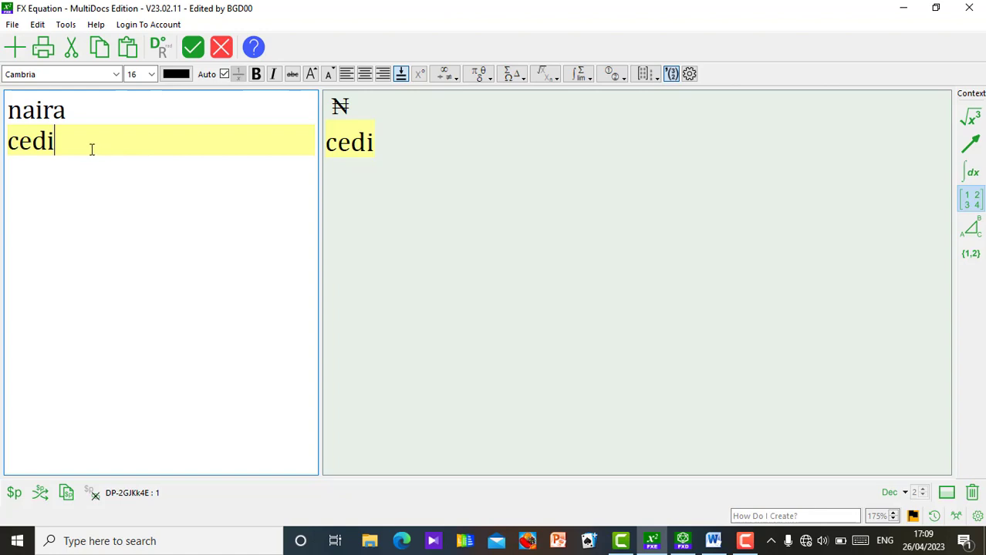
key("Return")
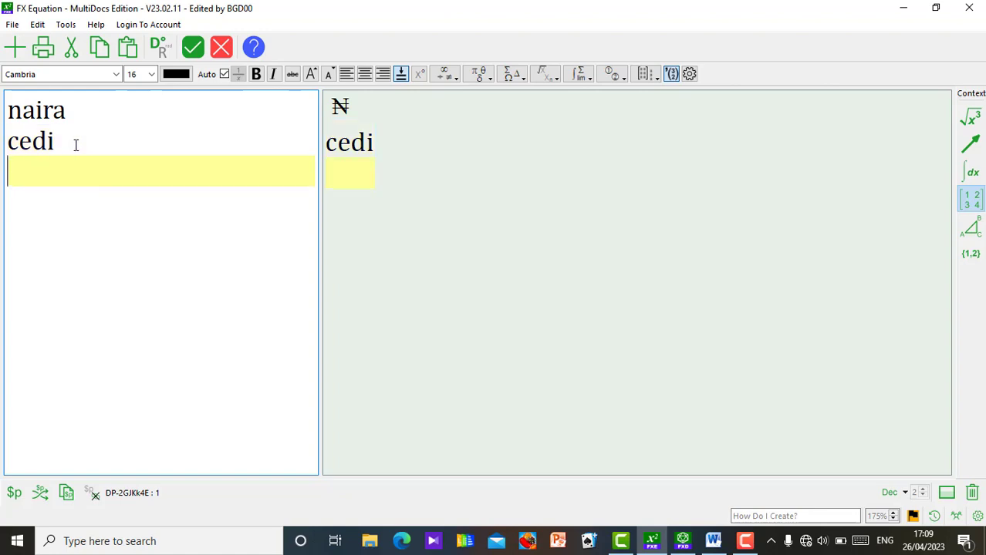
type("yen")
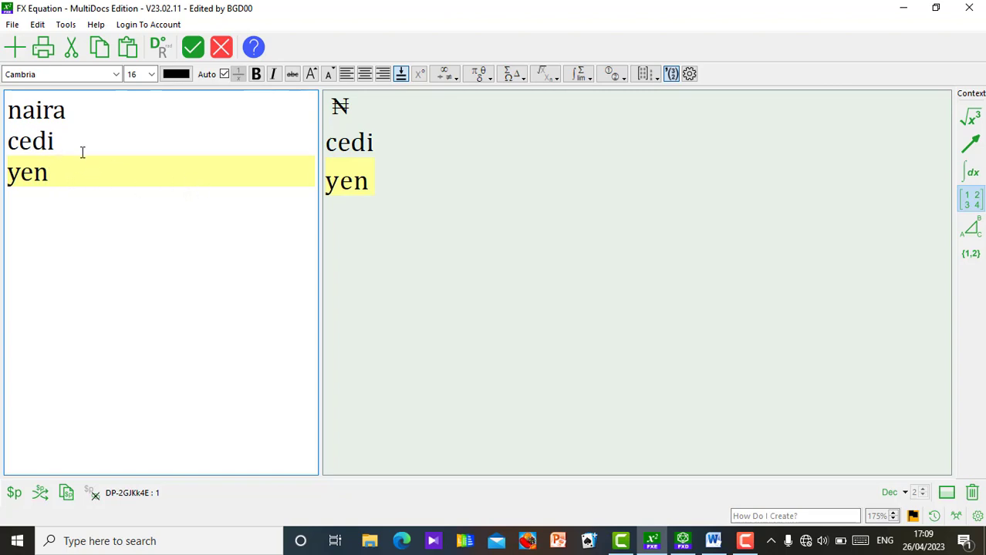
left_click(194, 49)
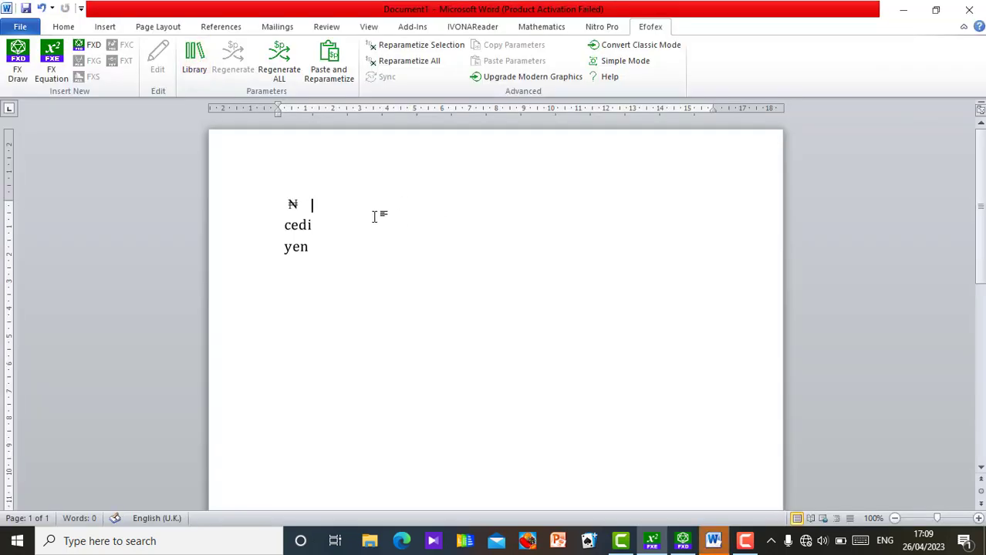
Insert the ₵ symbol from Word's symbol list and place it on its own line below the equation.
left_click(105, 26)
left_click(860, 75)
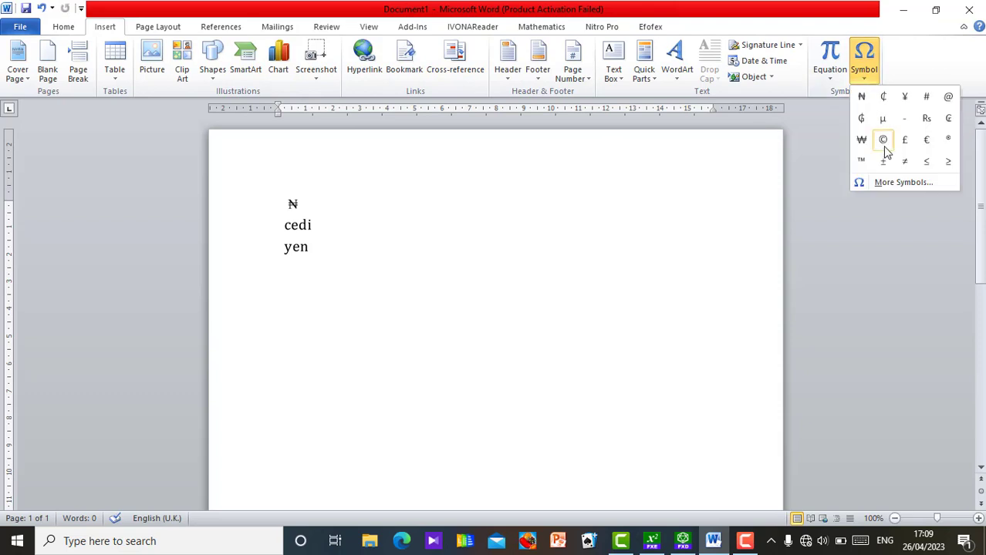
left_click(884, 98)
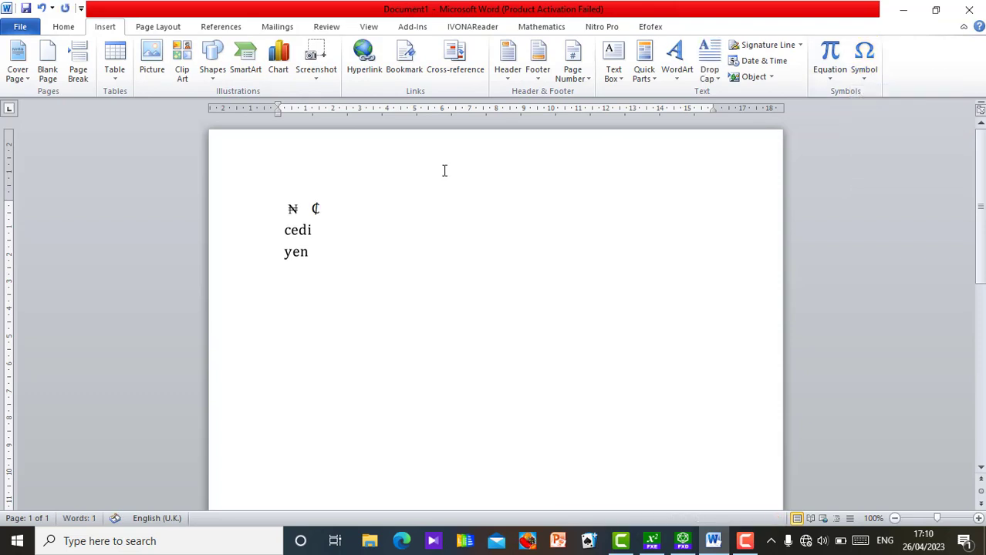
double_click(321, 198)
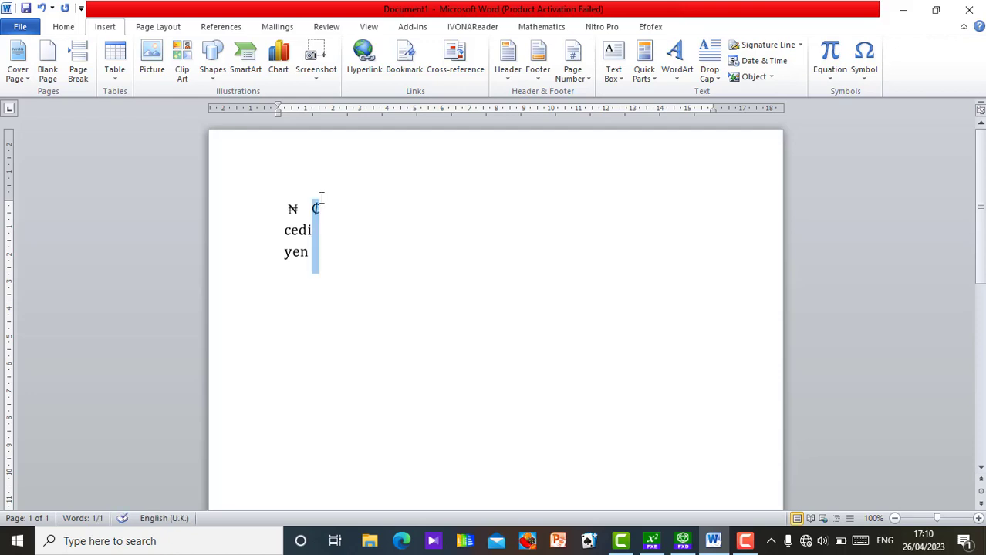
triple_click(316, 207)
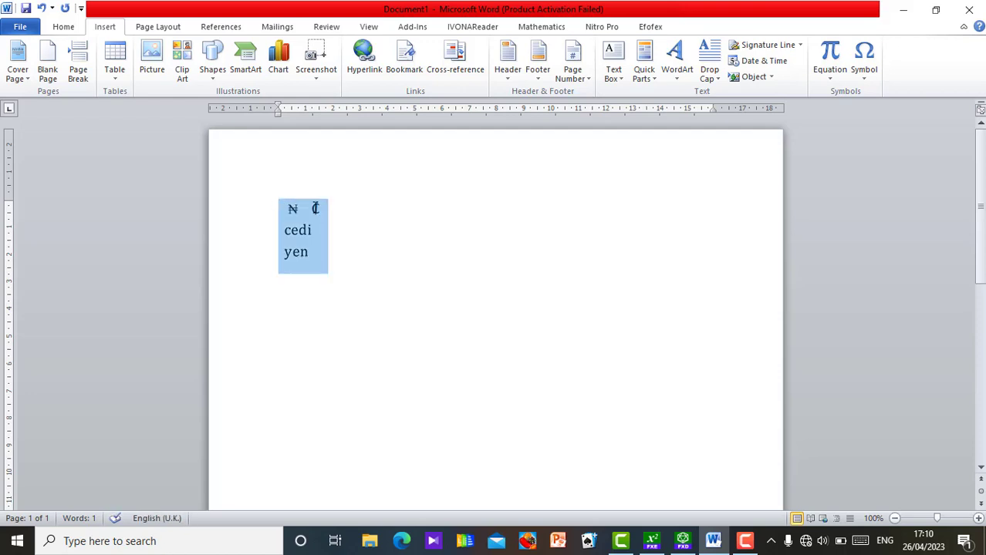
left_click(316, 209)
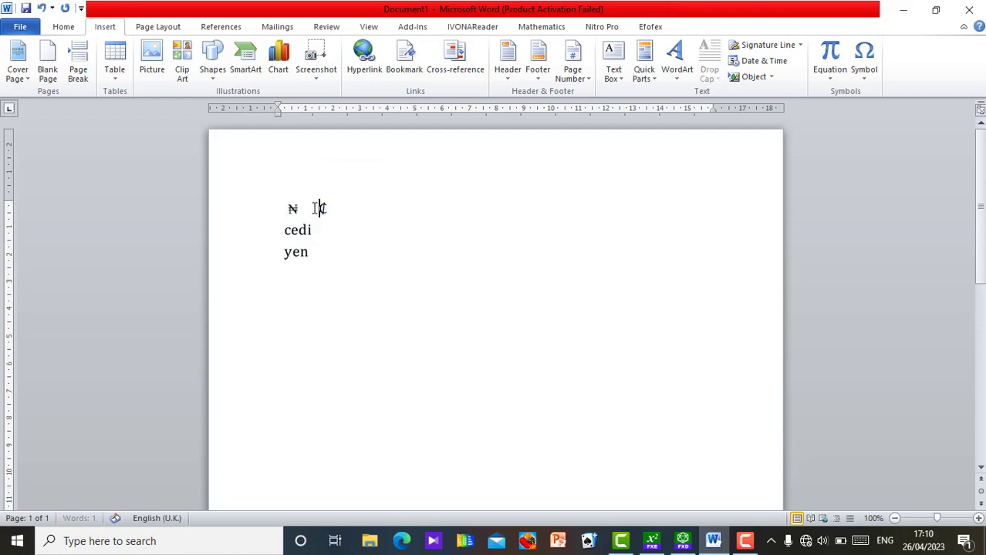
key("ctrl+z")
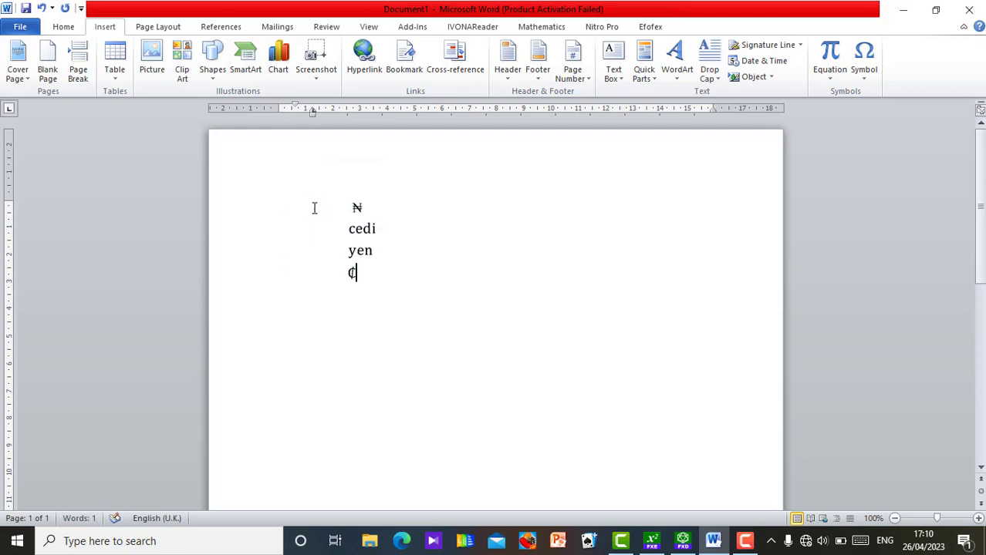
key("shift+Left")
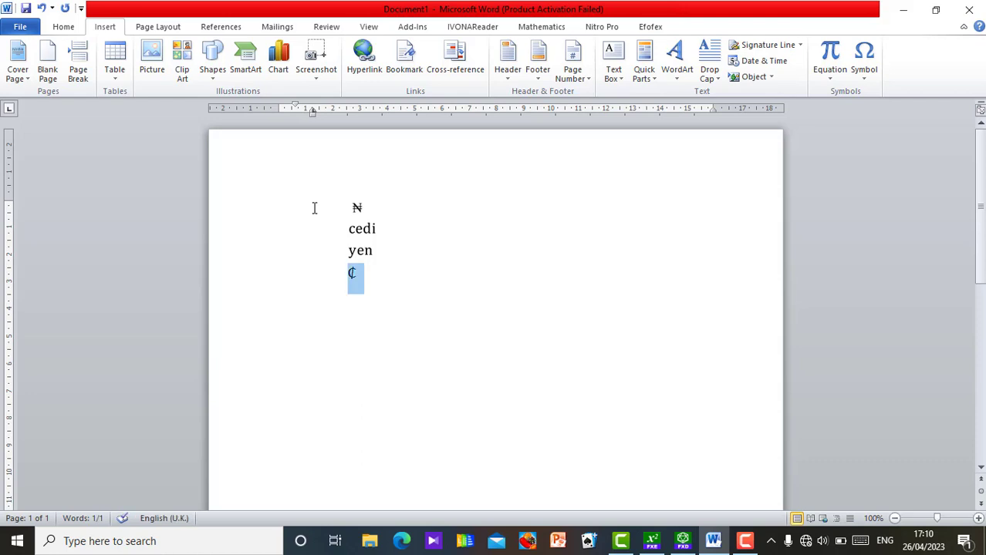
left_click(417, 270)
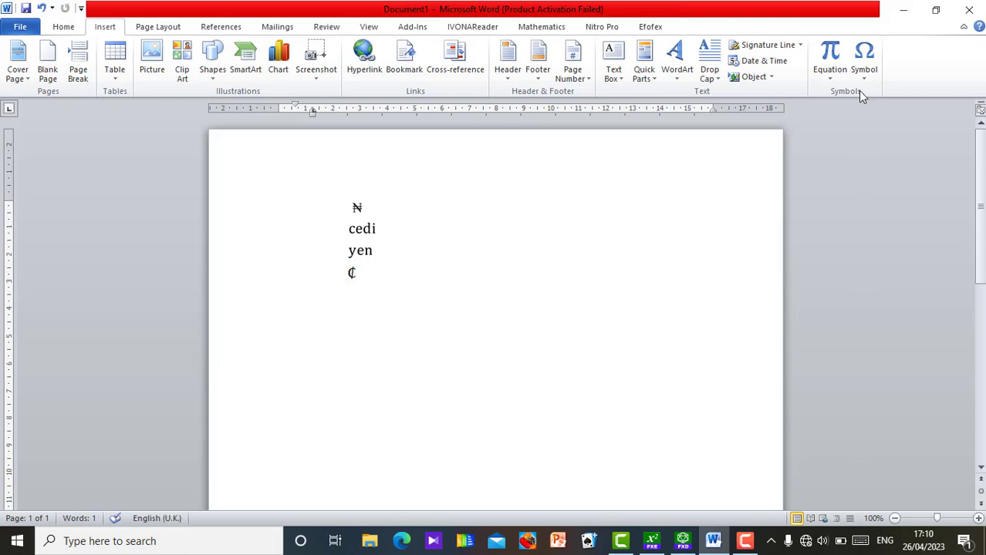
Insert the ¥ symbol on a new line below ₵, and copy both symbols.
key("Return")
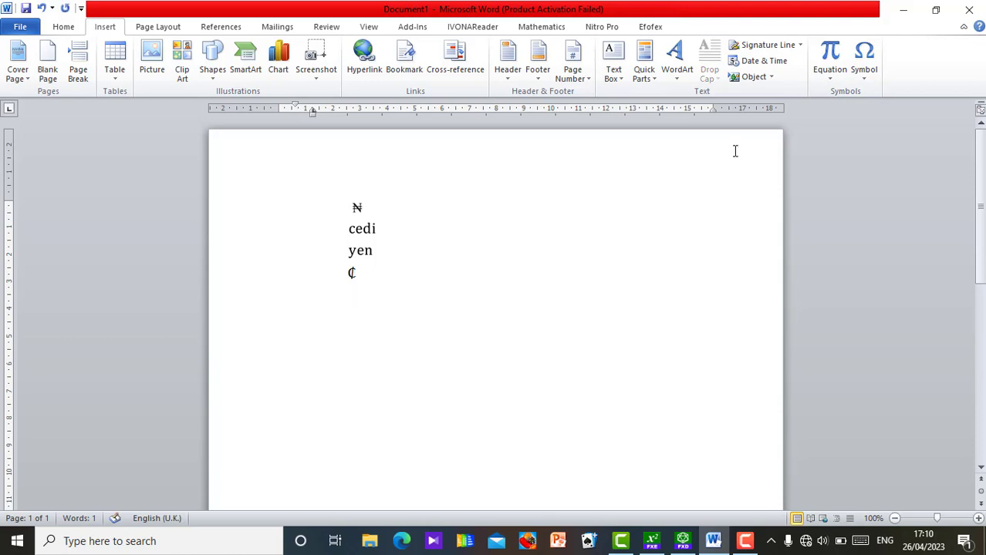
left_click(870, 80)
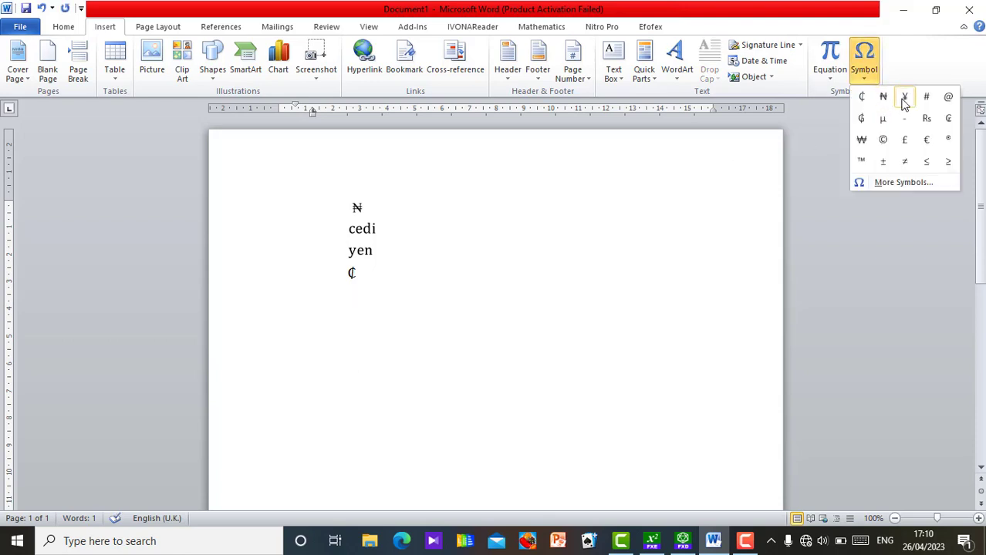
left_click(904, 100)
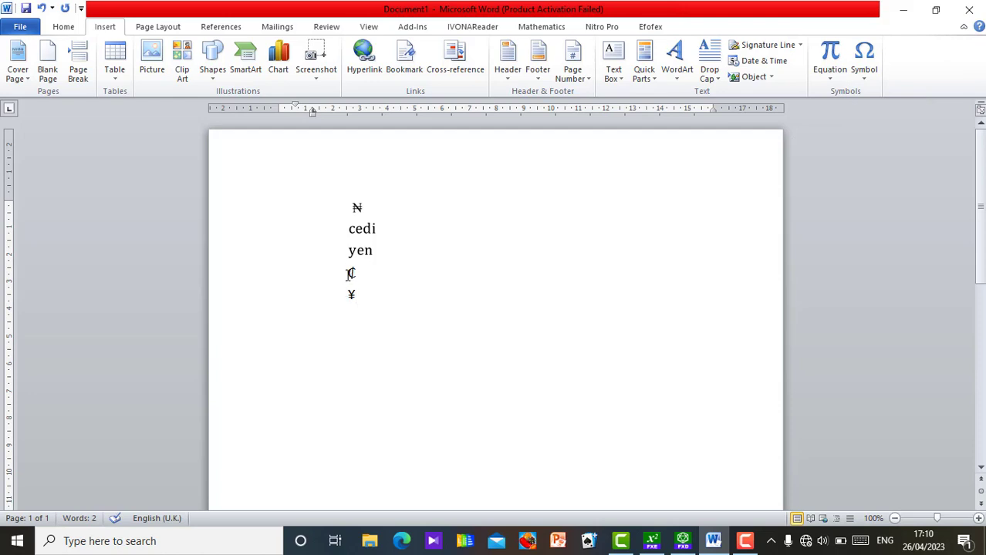
left_click_drag(346, 272, 353, 285)
key("ctrl+c")
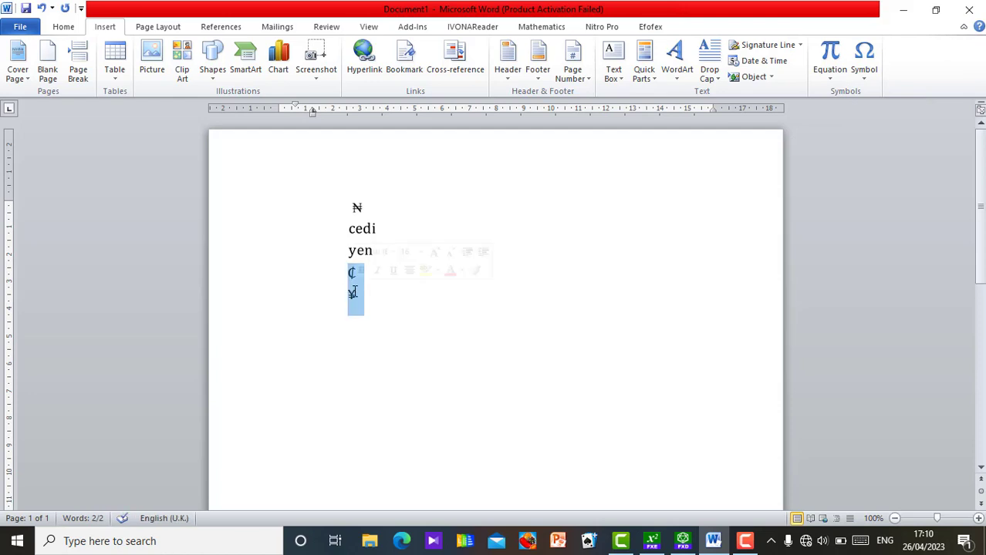
left_click(393, 291)
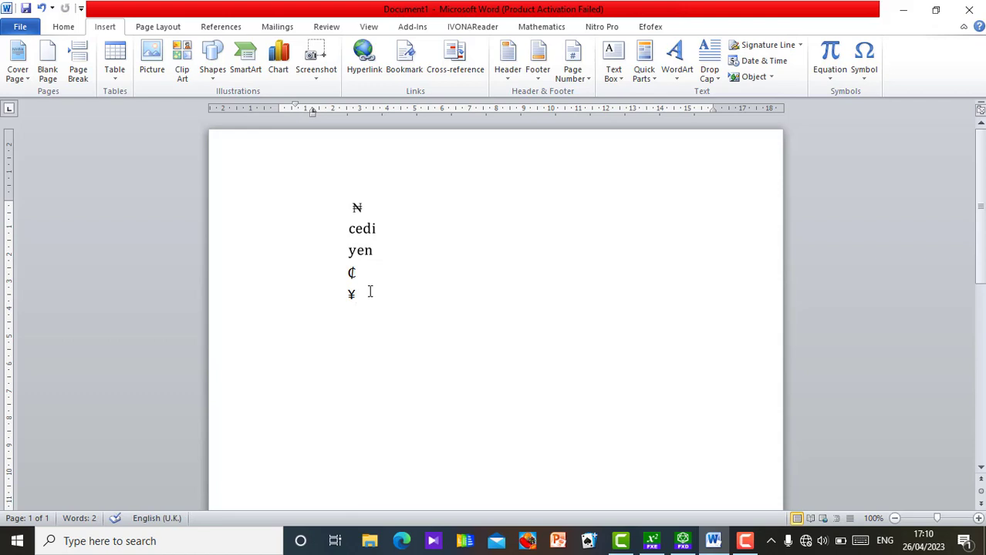
Delete the ₵ and ¥ lines below the equation and remove the extra indentation before the equation.
key("BackSpace")
key("BackSpace")
key("BackSpace")
key("BackSpace")
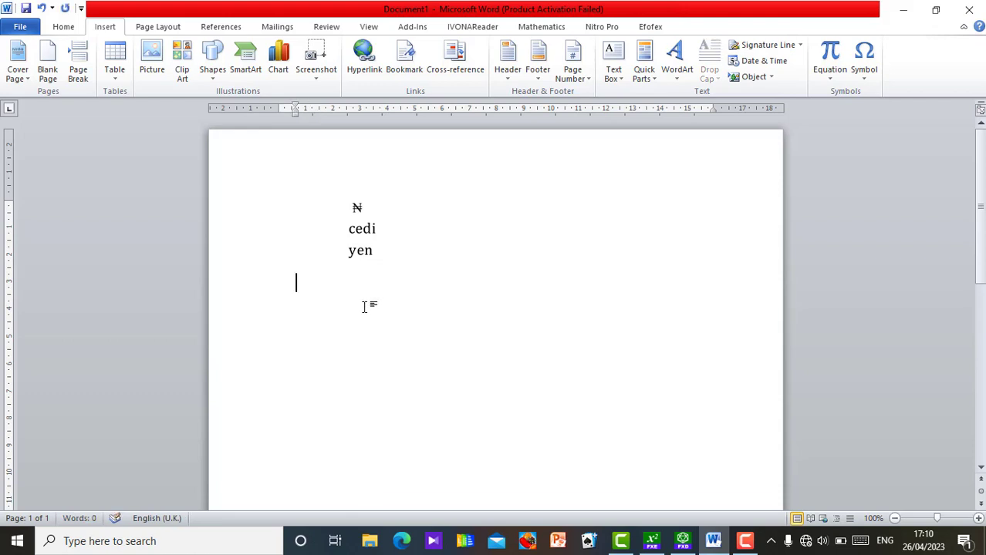
key("BackSpace")
key("BackSpace")
left_click(325, 186)
key("BackSpace")
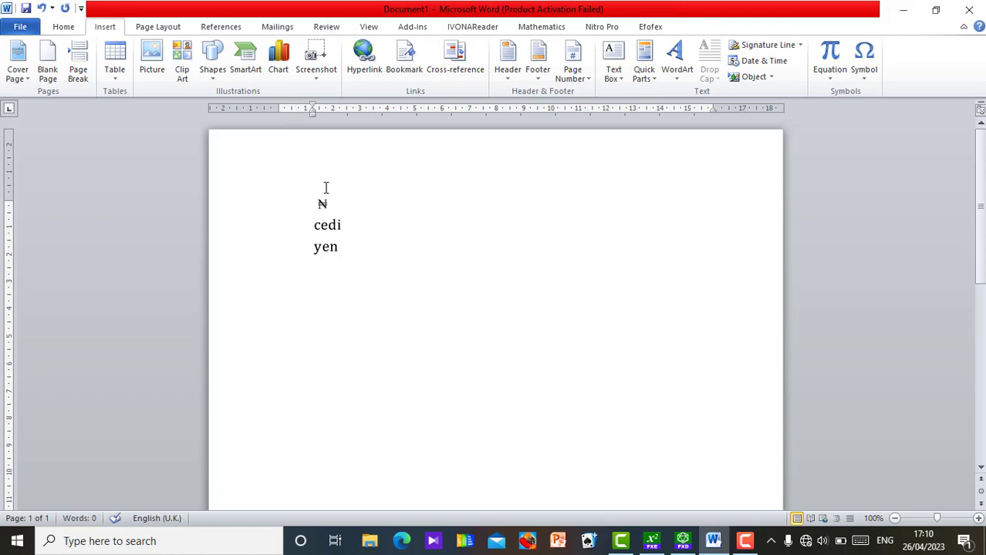
key("BackSpace")
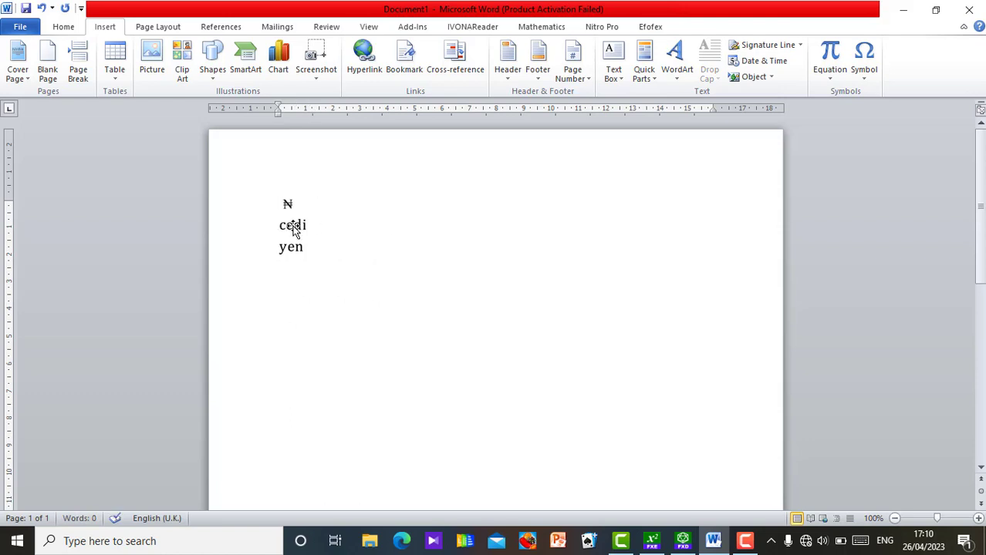
Reopen the naira, cedi and yen equation from the Word document for editing in FX Equation, at the cedi line.
left_click(292, 223)
left_click(657, 28)
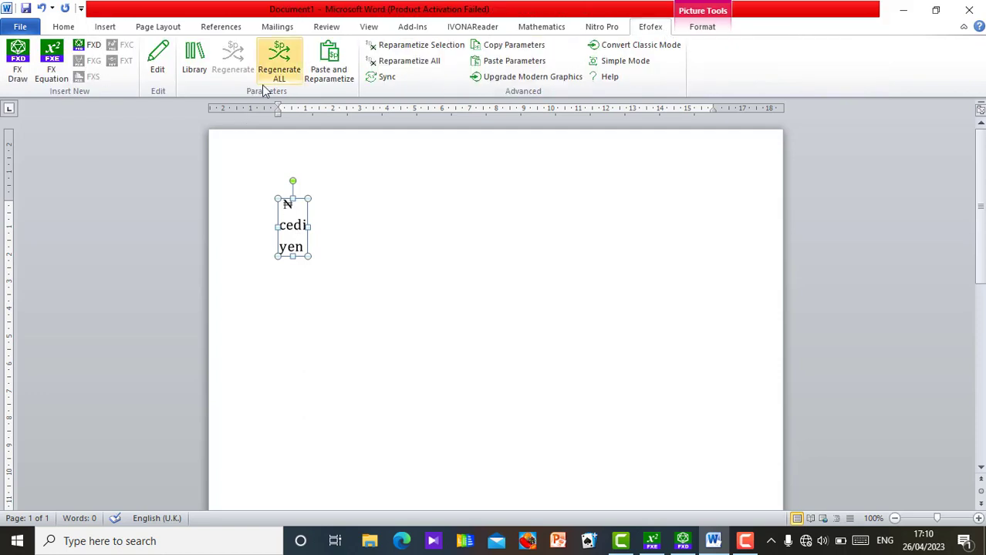
left_click(159, 62)
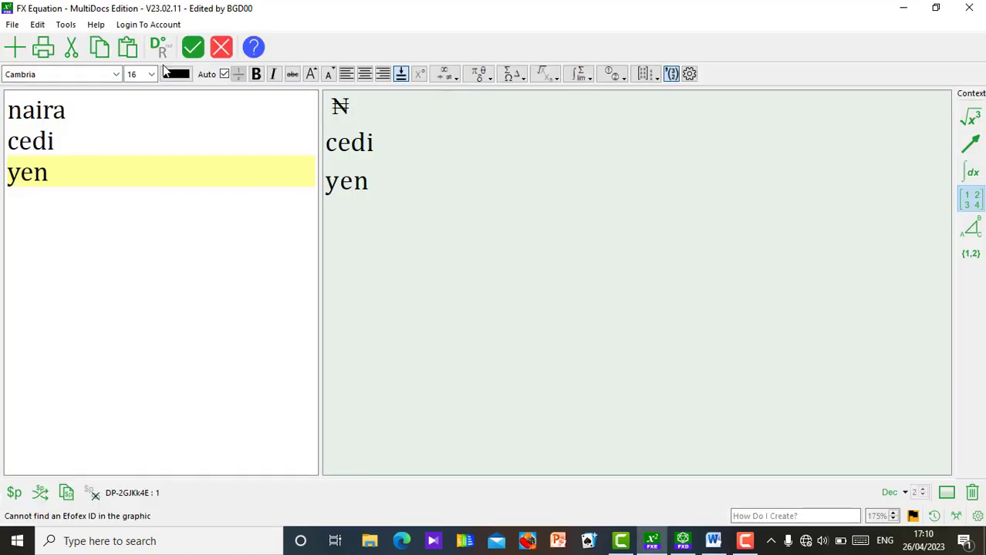
left_click(104, 143)
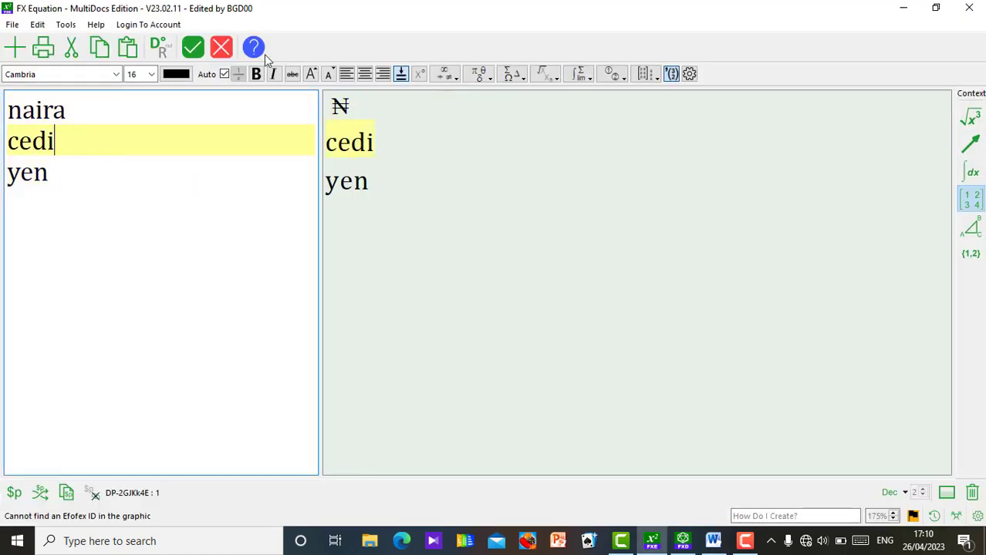
Start a "cedi" entry below naira in the equation shortcuts and paste the copied currency symbols after it.
left_click(689, 73)
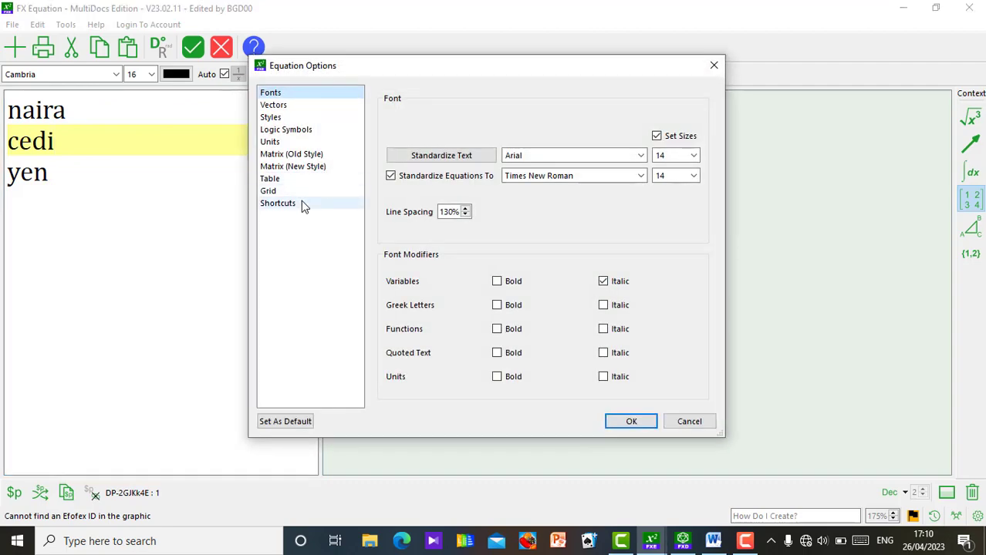
left_click(301, 202)
left_click(446, 157)
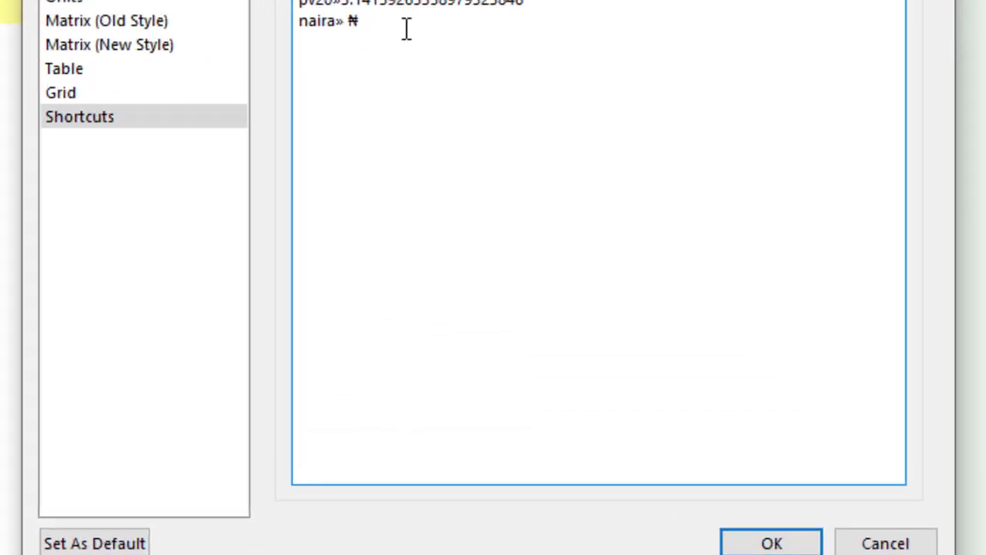
key("Return")
type("cedi")
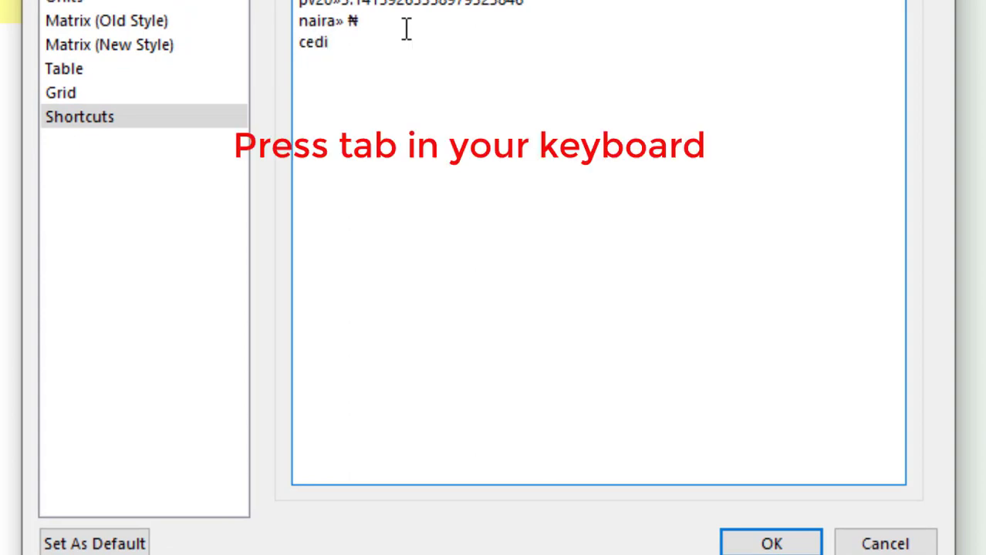
key("Tab")
key("ctrl+v")
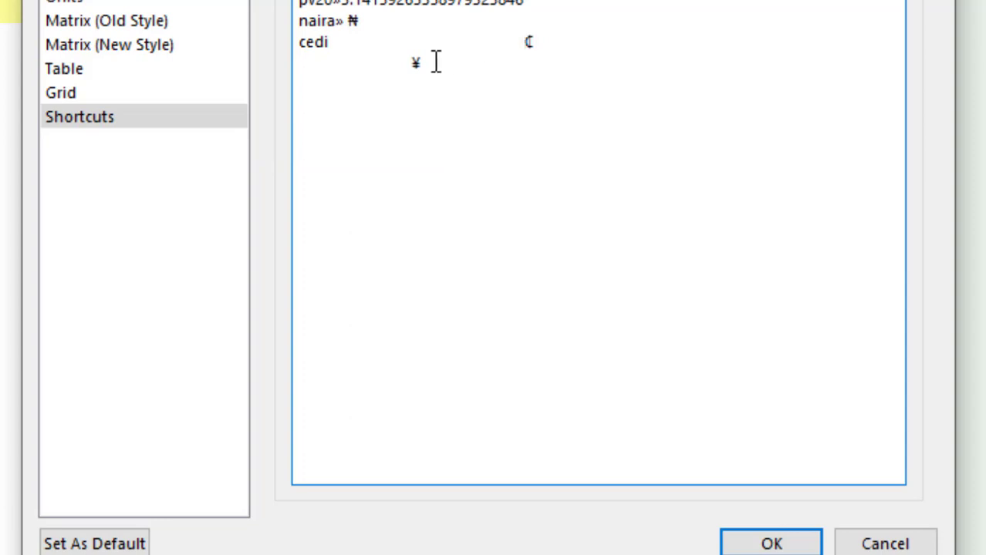
Remove the pasted spacing and the ¥ symbol from the cedi entry, keep only ₵, and set the shortcuts as default.
key("BackSpace")
key("BackSpace")
key("BackSpace")
key("BackSpace")
key("BackSpace")
key("BackSpace")
key("ctrl+v")
key("BackSpace")
left_click(77, 544)
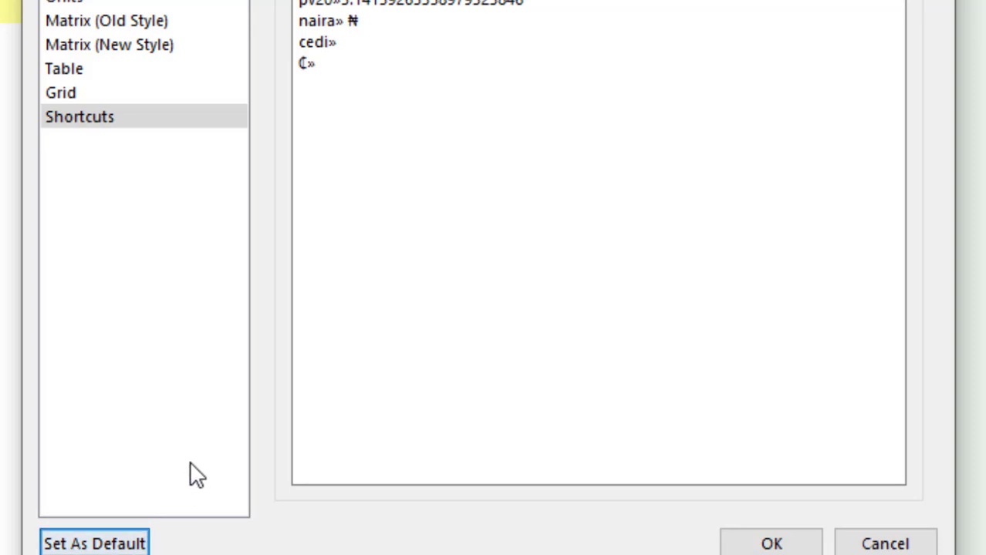
Join the ₵ symbol onto the cedi entry, delete the stray separator after it, and apply the shortcuts.
left_click(297, 64)
key("BackSpace")
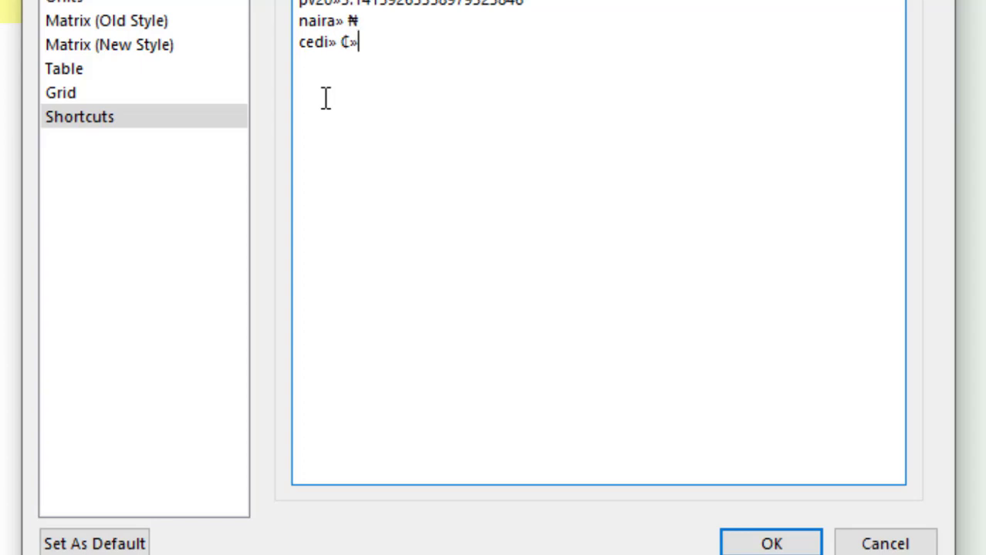
key("BackSpace")
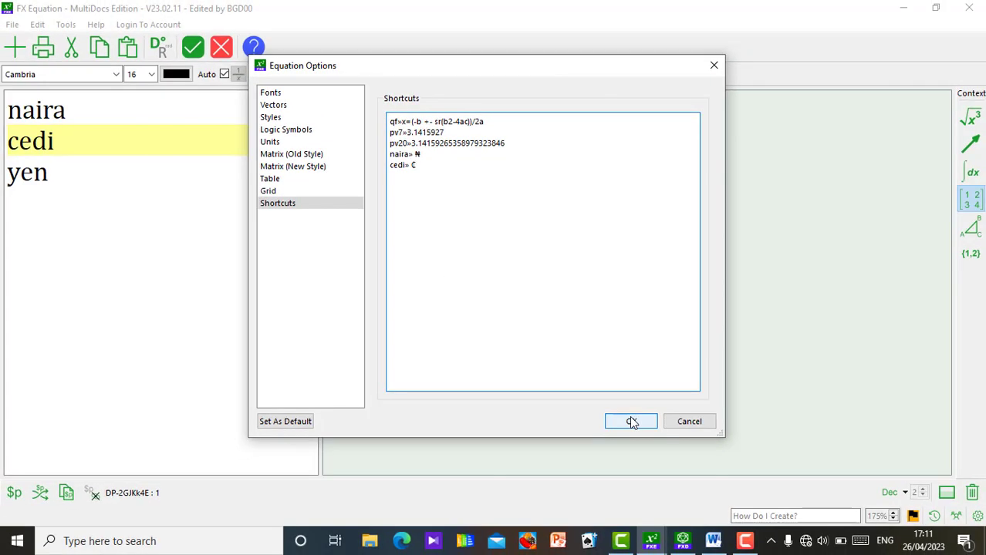
left_click(771, 543)
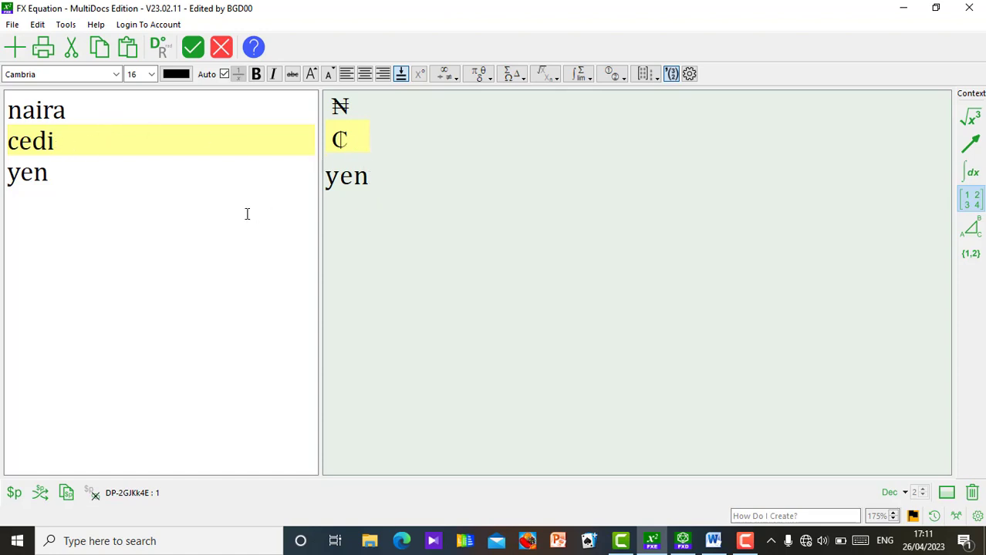
Add a "yen" entry below cedi in the equation shortcuts, paste the ¥ symbol for it, and set the shortcuts as default.
left_click(688, 74)
left_click(298, 205)
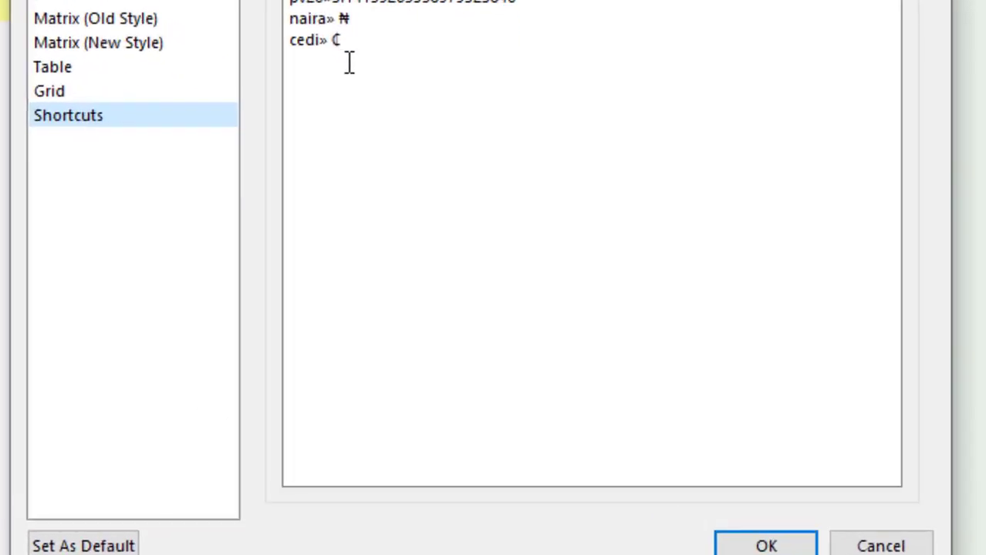
left_click(362, 52)
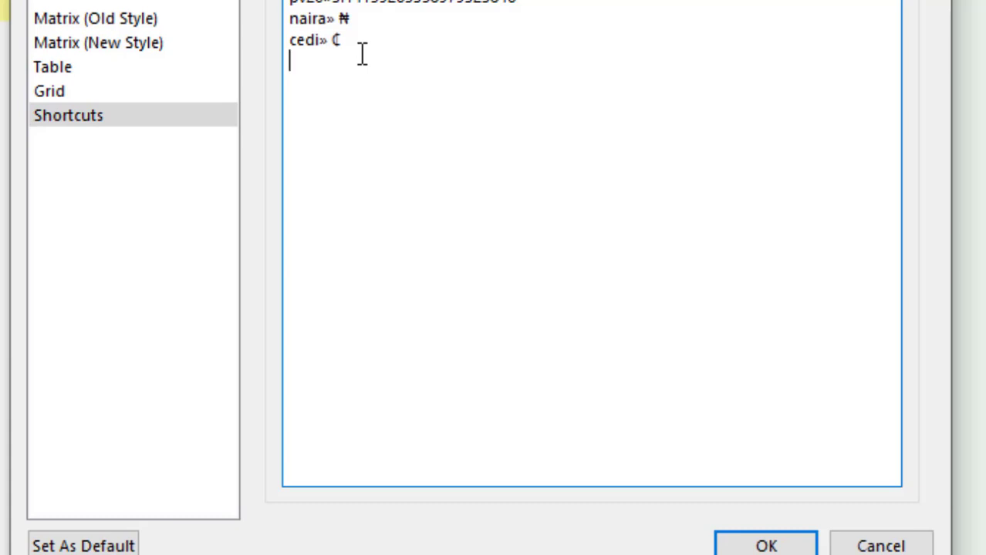
type("yen")
key("Tab")
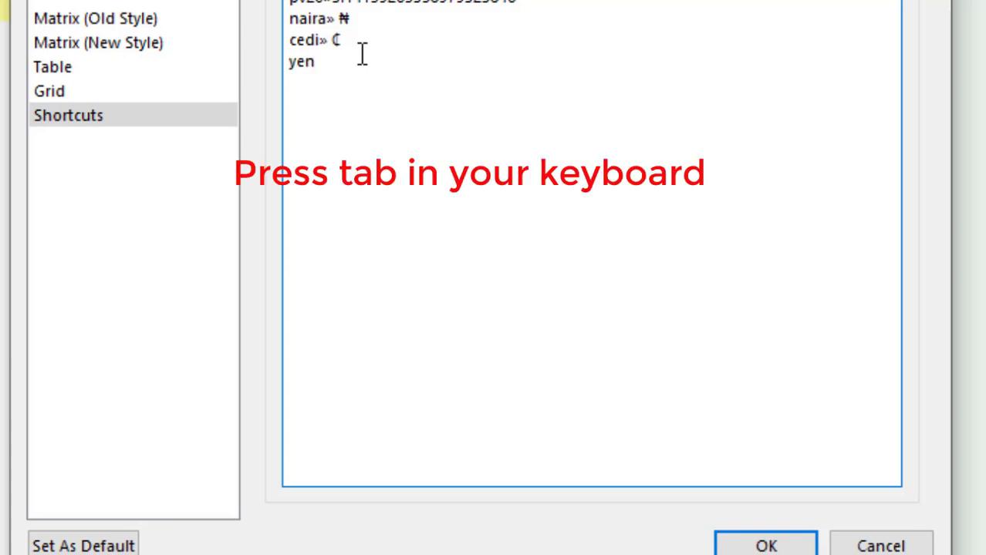
key("ctrl+v")
key("BackSpace")
left_click(100, 551)
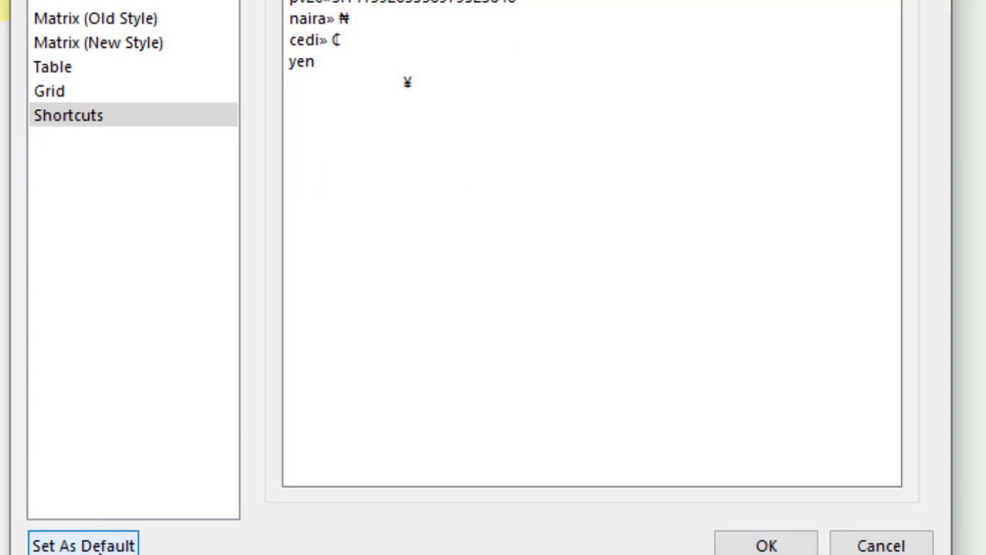
Remove the extra separator and line break so that the yen entry reads "yen» ¥".
left_click(290, 100)
key("BackSpace")
key("Left")
key("Left")
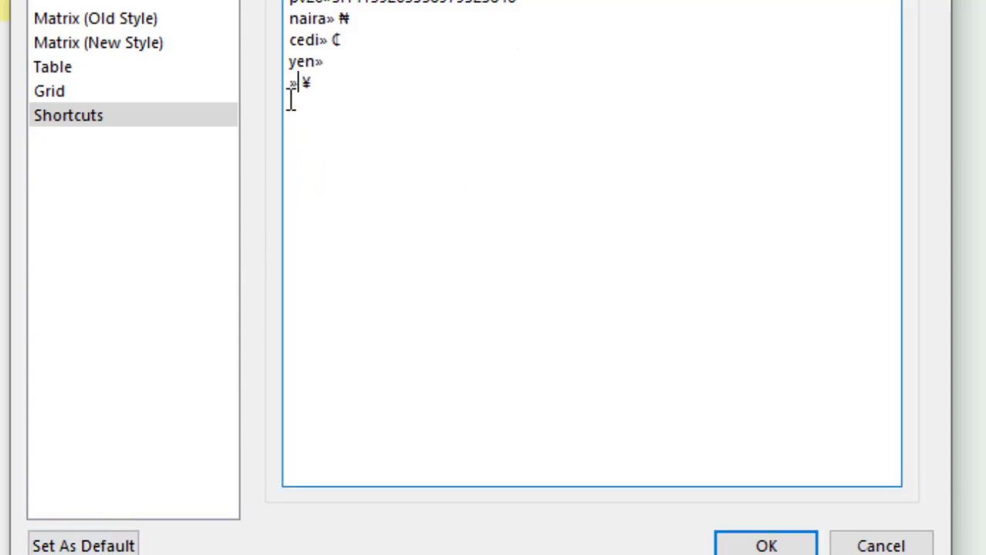
key("BackSpace")
key("Right")
key("BackSpace")
key("BackSpace")
Set the naira, cedi and yen shortcuts as default and apply the equation options.
left_click(360, 70)
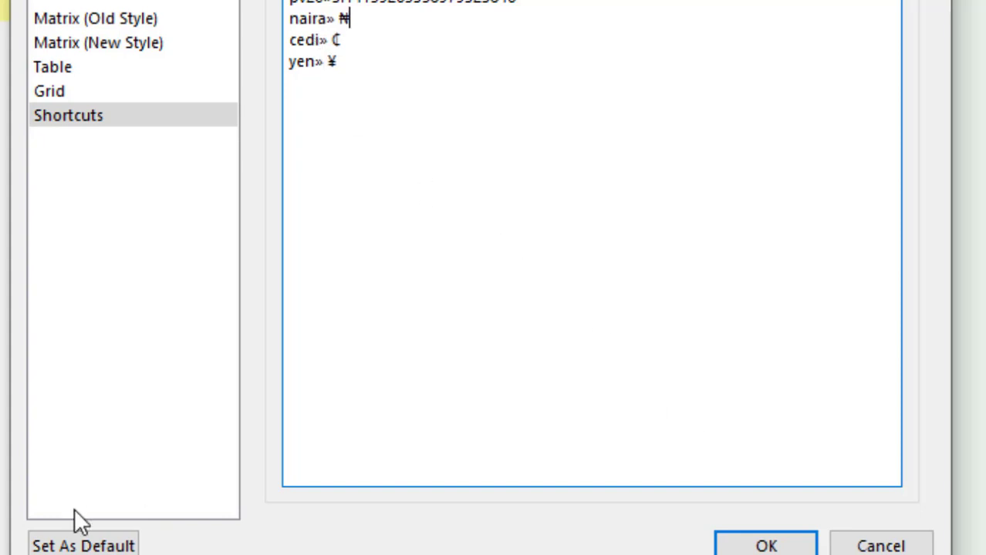
left_click(83, 544)
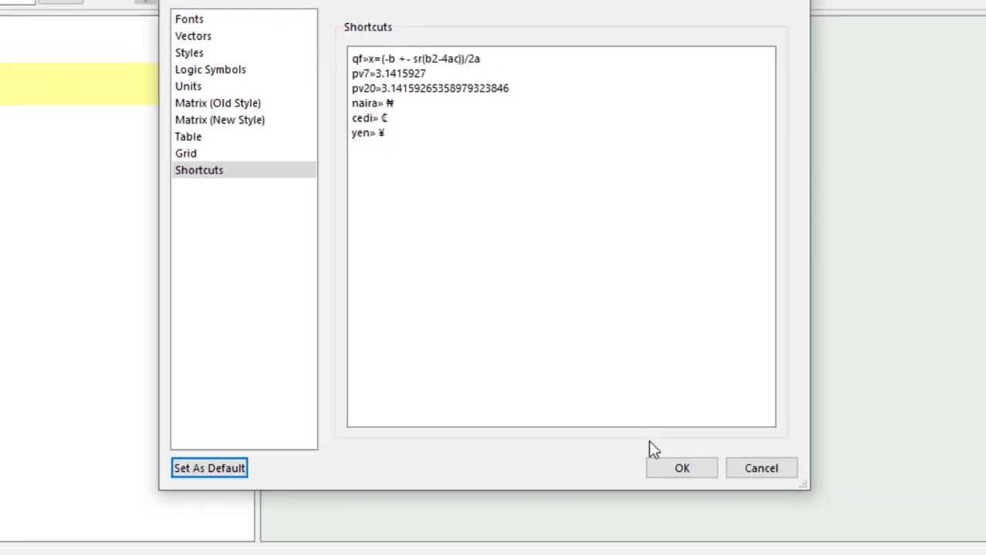
left_click(676, 470)
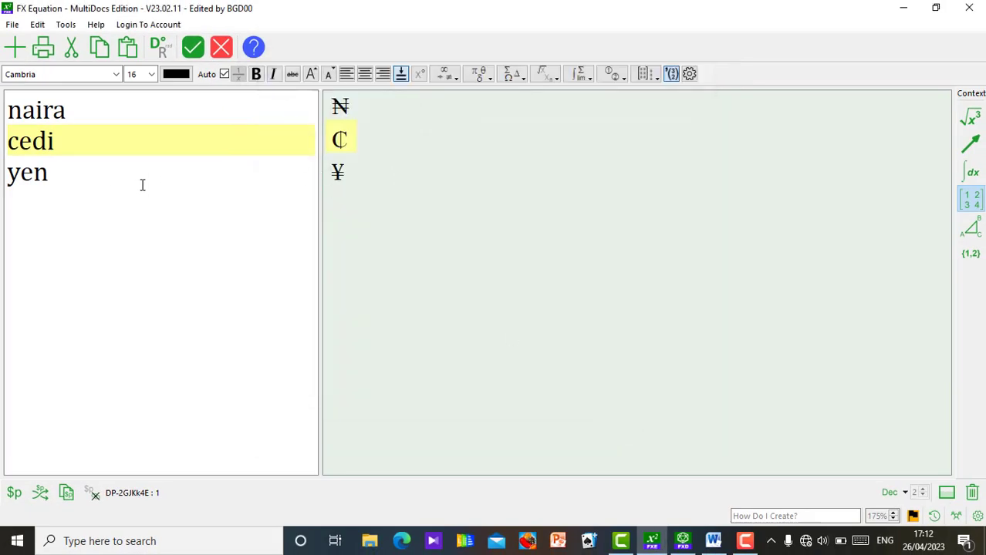
Delete the yen, cedi and naira lines to empty the equation.
left_click(185, 183)
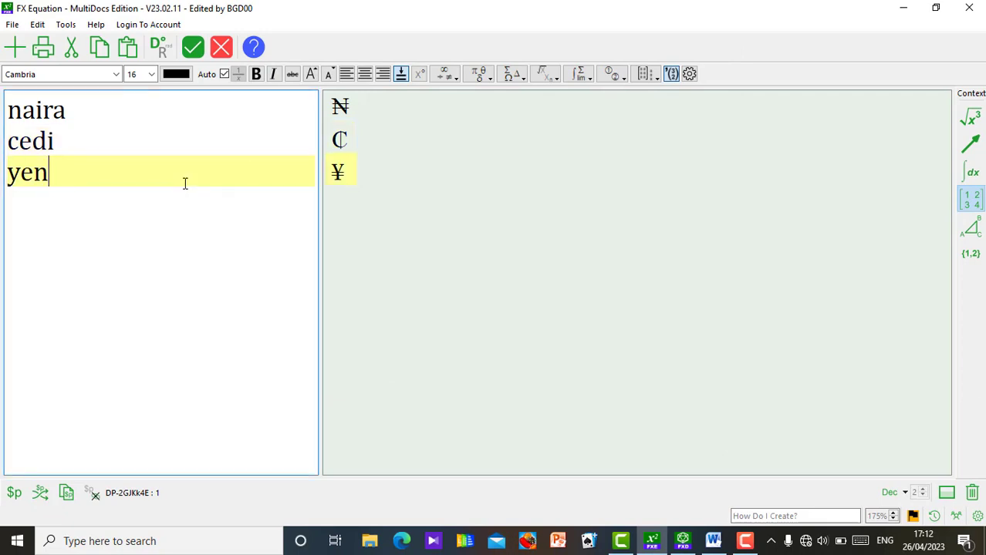
key("BackSpace")
key("BackSpace")
key("BackSpace")
key("BackSpace")
key("BackSpace")
key("BackSpace")
key("BackSpace")
key("BackSpace")
key("BackSpace")
key("BackSpace")
key("BackSpace")
key("BackSpace")
key("BackSpace")
key("BackSpace")
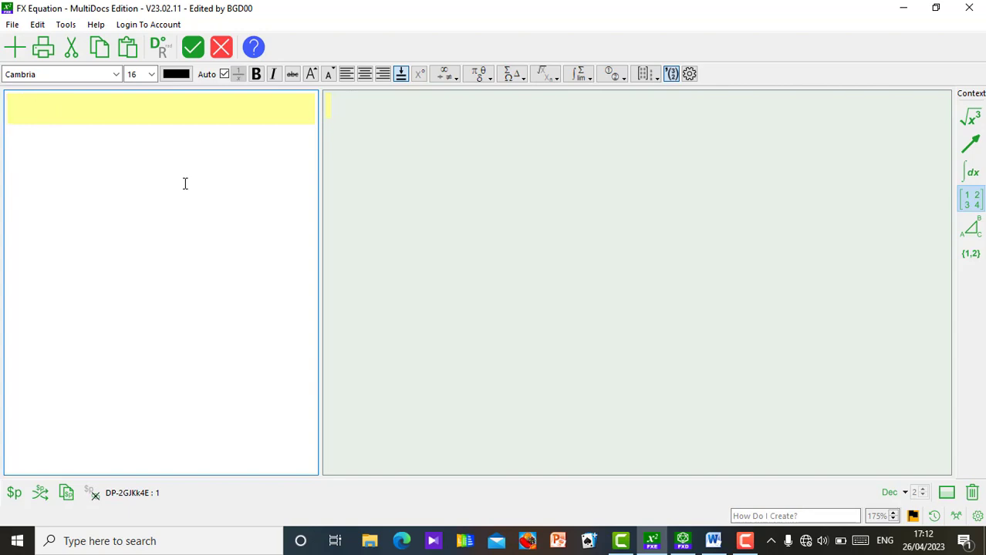
Test the code "yen" in the empty equation and clear it again.
type("yen")
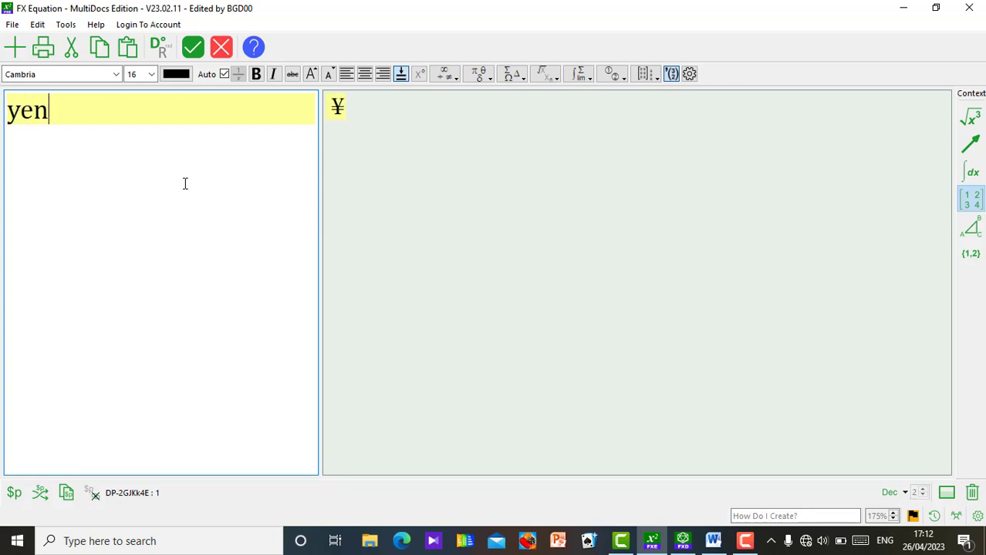
key("BackSpace")
key("BackSpace")
key("BackSpace")
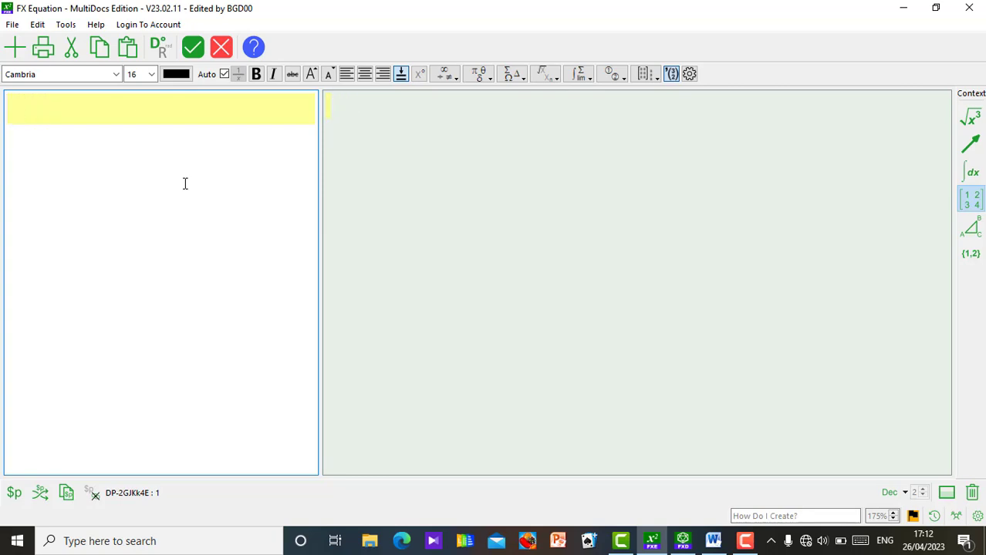
Test the code "naira" in the empty equation and clear it again.
type("naira")
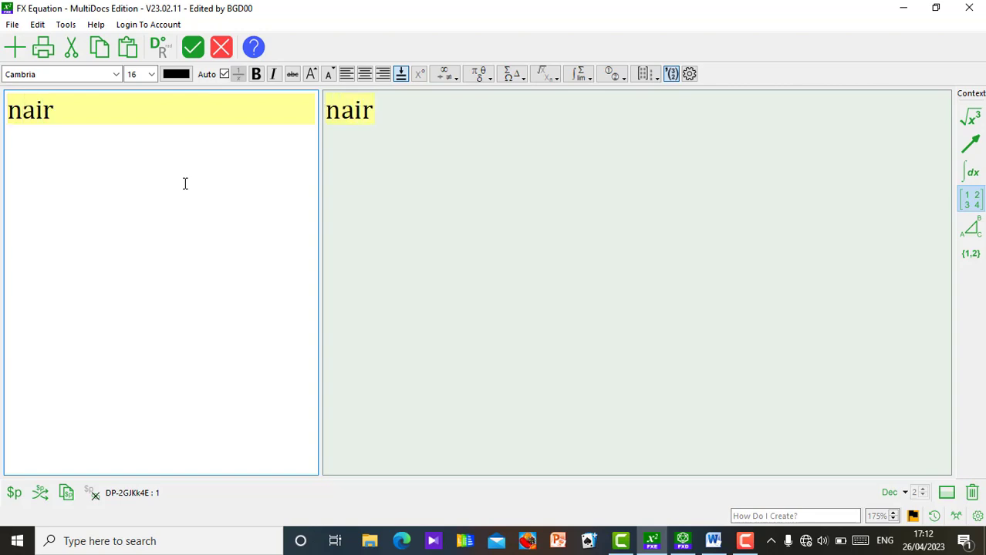
key("BackSpace")
key("BackSpace")
key("BackSpace")
key("BackSpace")
key("BackSpace")
Test the code "cedi" in the empty equation and clear it again.
type("cedi")
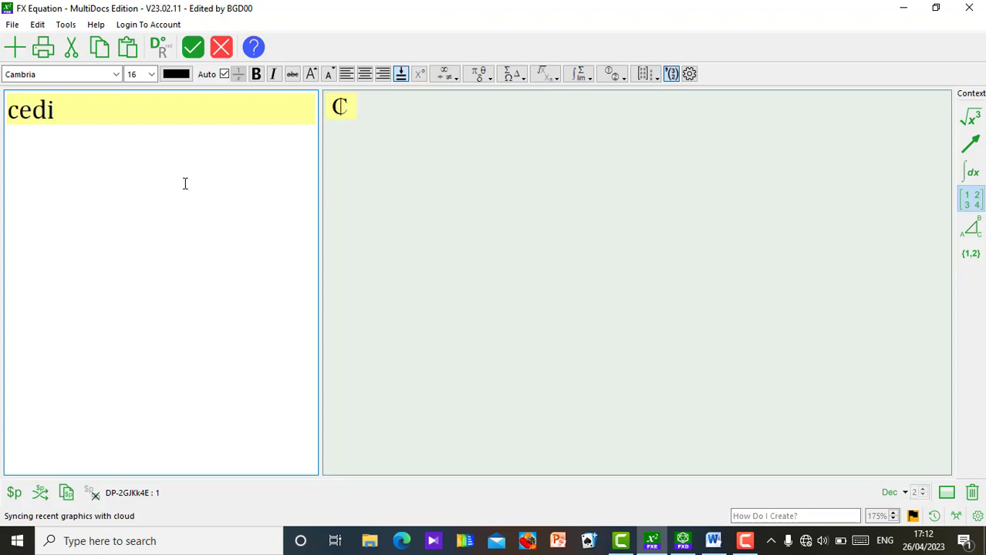
key("BackSpace")
key("BackSpace")
key("BackSpace")
key("BackSpace")
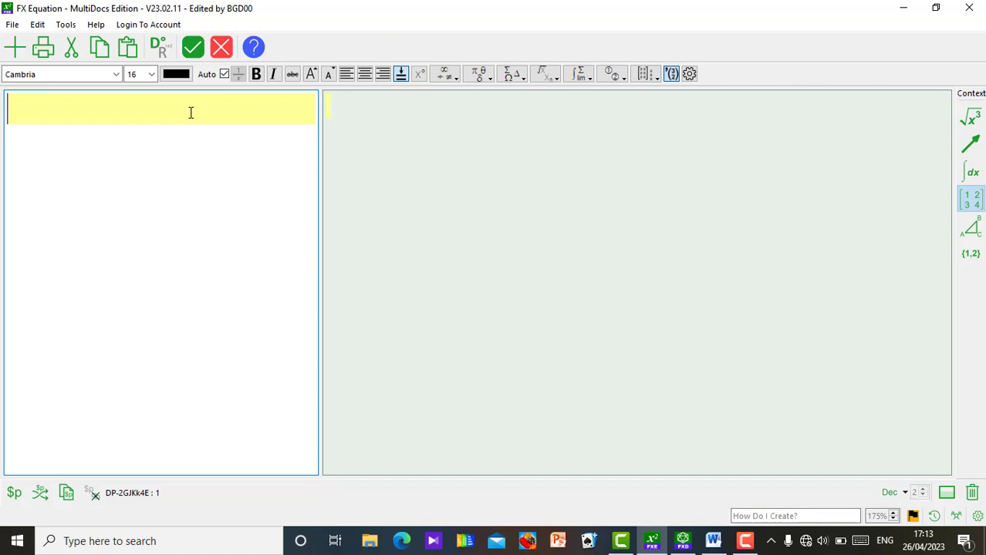
Enter "gr" in the equation and define gr as 9.81ms^(-2) in the shortcuts, setting them as default.
type("gr")
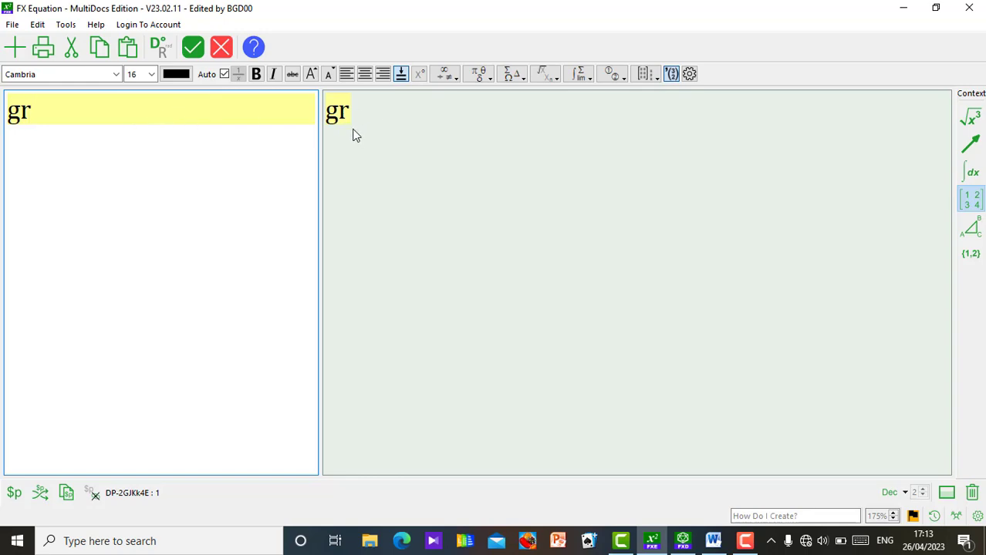
left_click(691, 76)
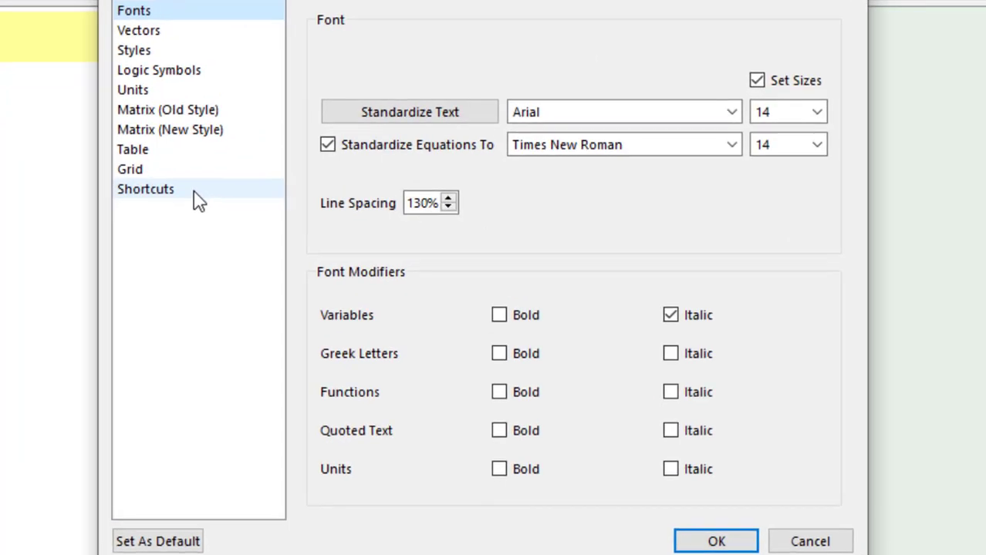
left_click(194, 193)
left_click(422, 146)
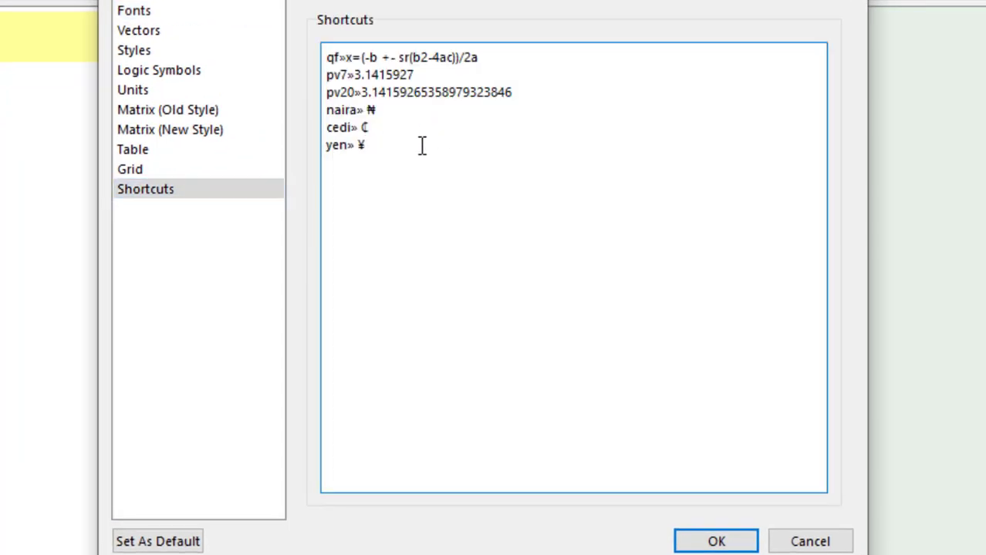
type("gr")
type("9.81ms^(-2)")
left_click(128, 542)
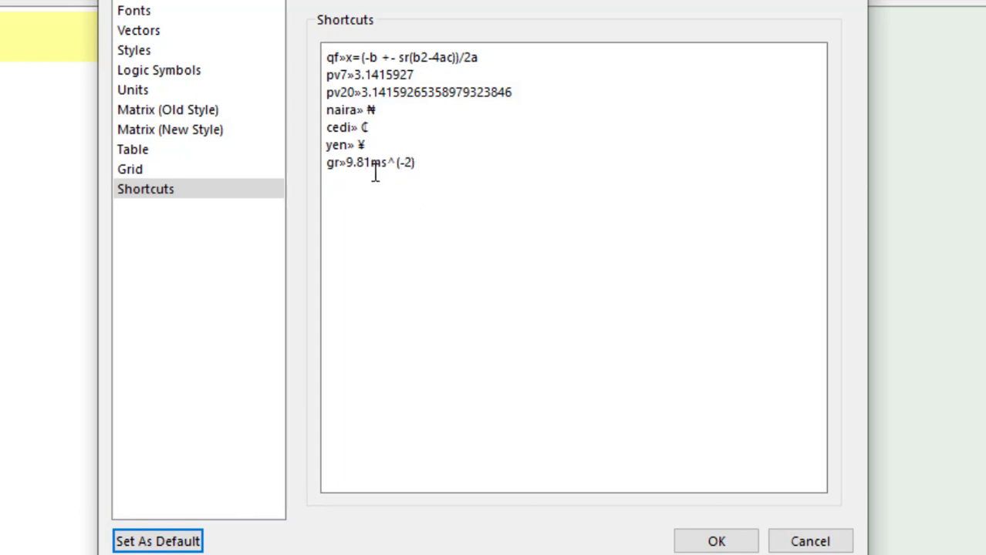
Add a shortcut "an" with the value 6.02E23 below gr and set the shortcuts as default.
left_click(431, 167)
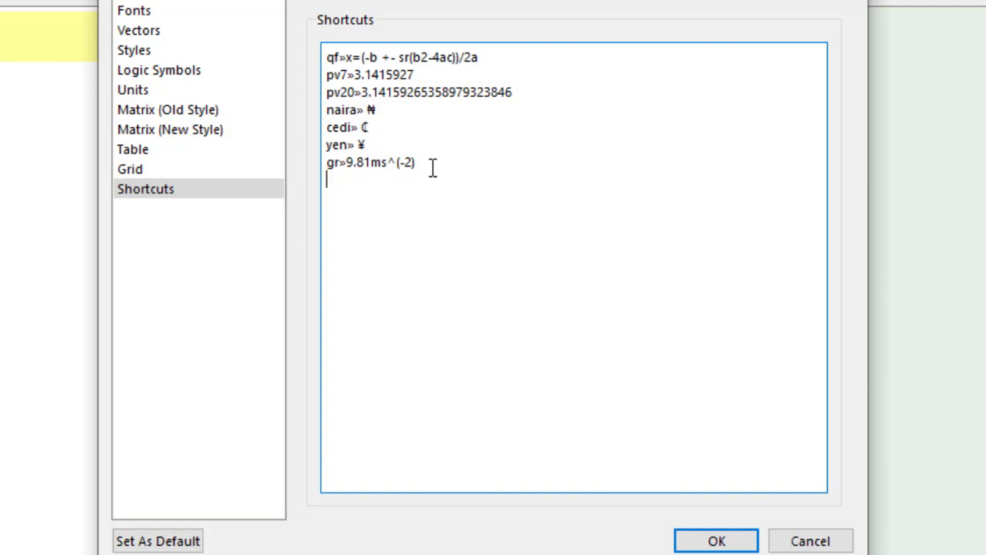
type("an\t6.02E23")
left_click(168, 542)
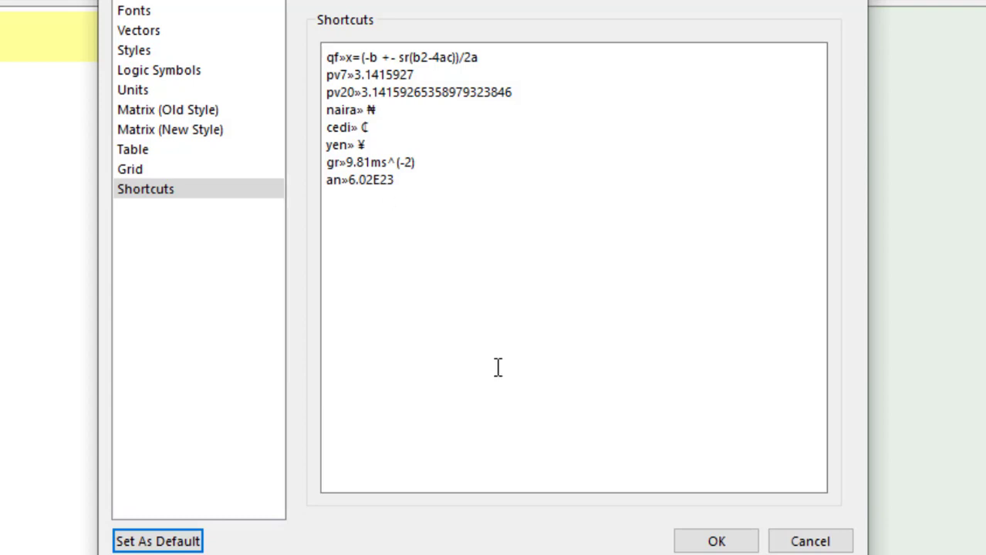
Add a shortcut "vol" with the value 3E8 below an, set the shortcuts as default, and apply the equation options.
left_click(414, 185)
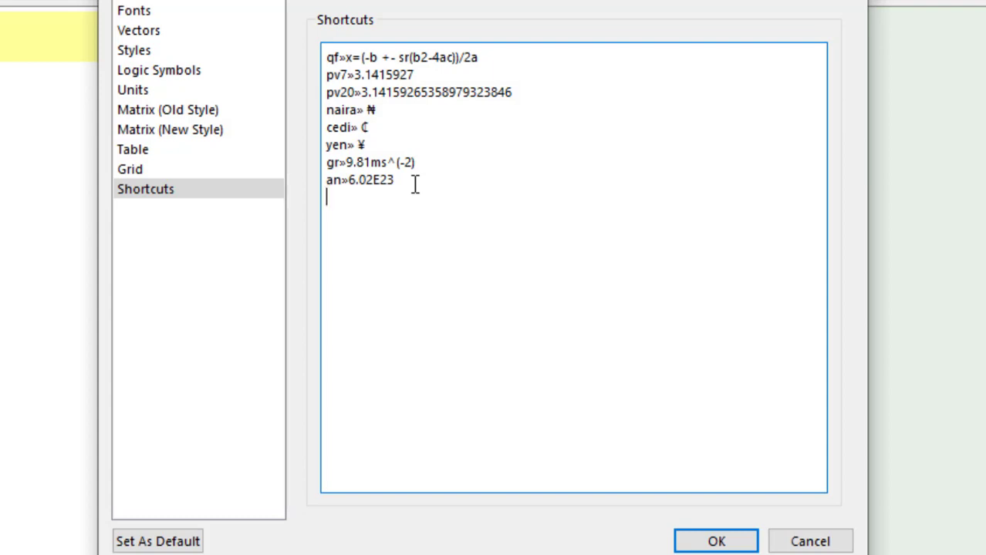
type("vol3E8")
left_click(182, 534)
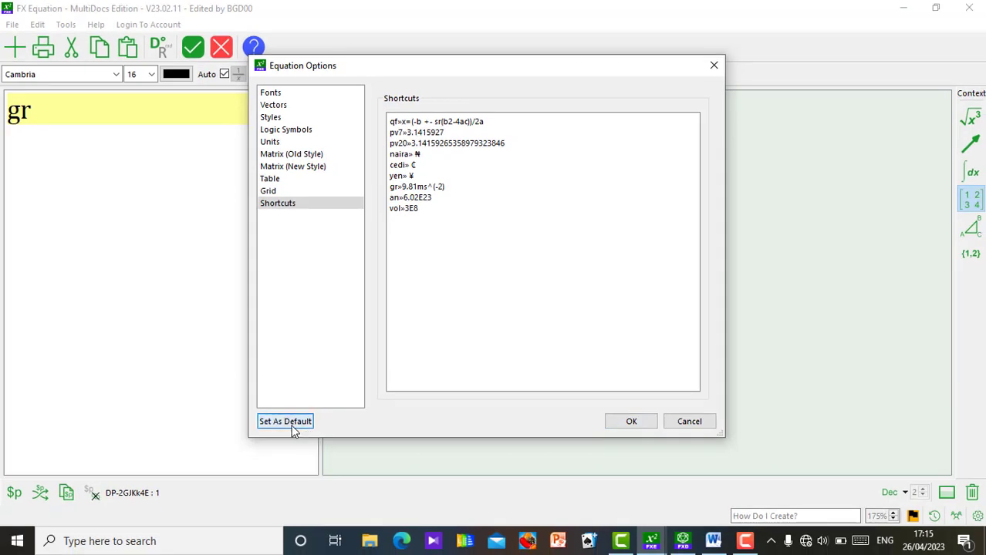
left_click(629, 423)
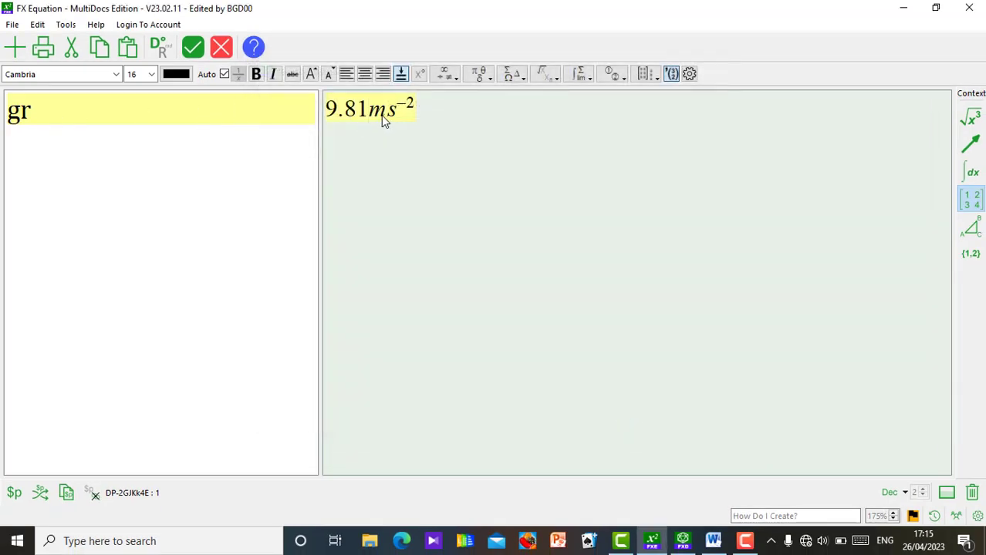
Clear the equation, re-enter the code "gr", and insert the resulting equation into the Word document.
left_click(188, 118)
key("BackSpace")
key("BackSpace")
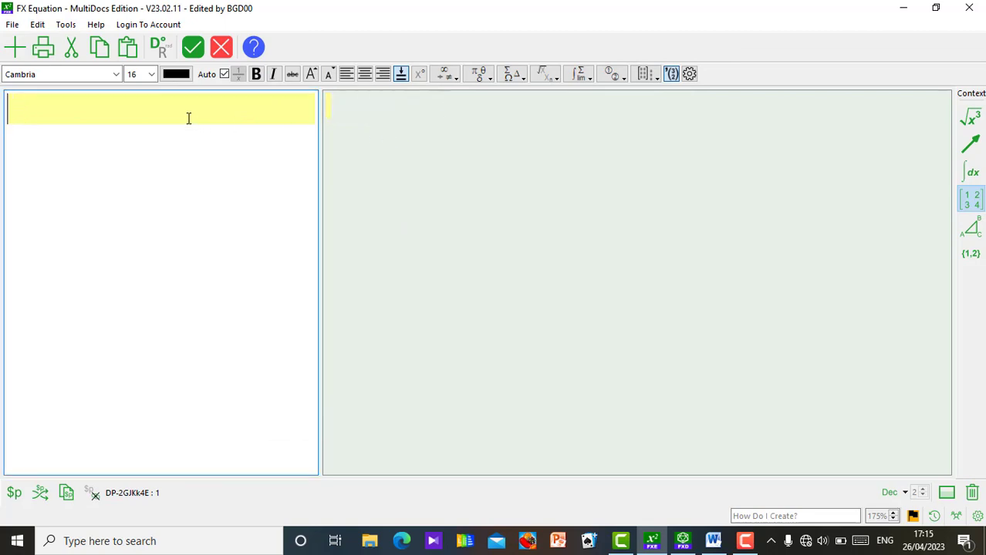
type("gr")
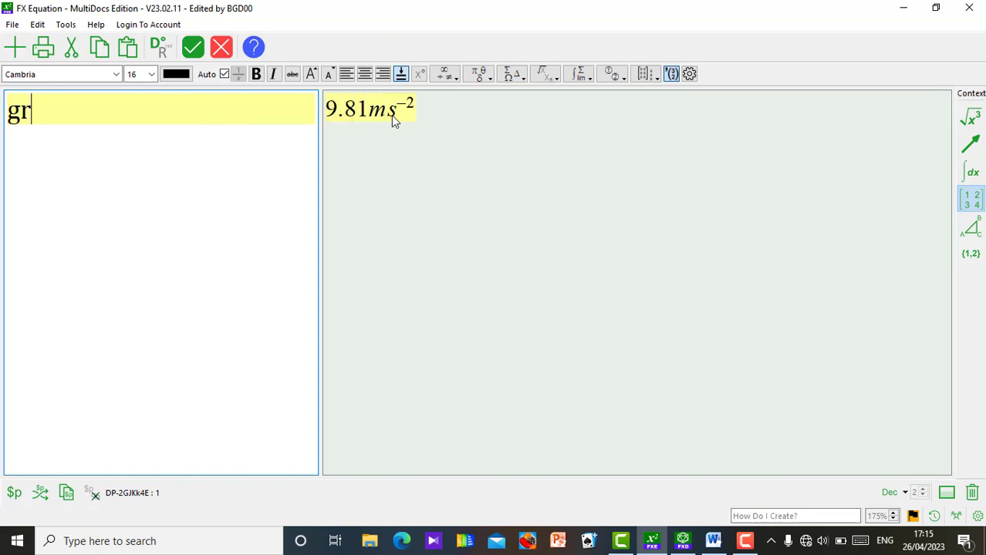
left_click(193, 48)
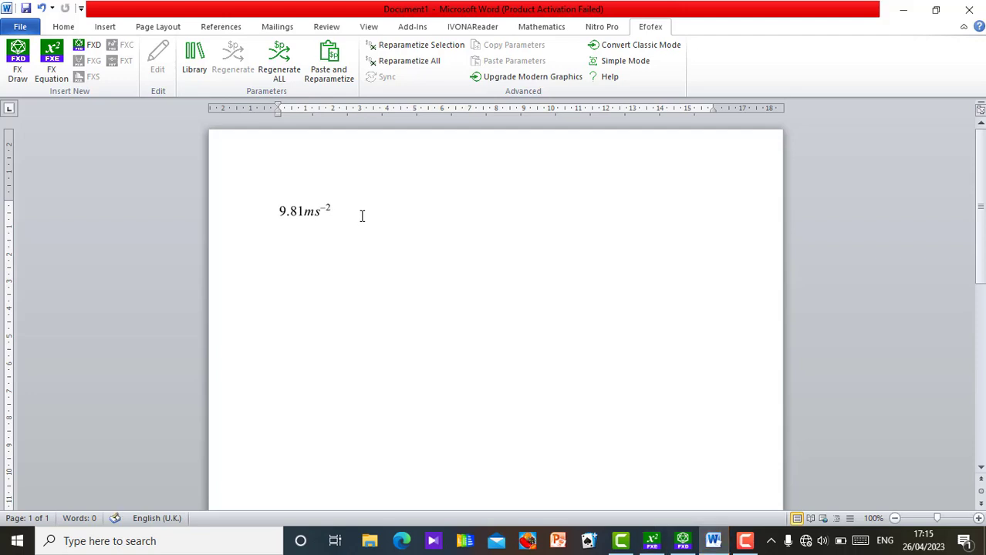
Label the inserted gravity value with the word "gravitation" on the same line.
type("gra")
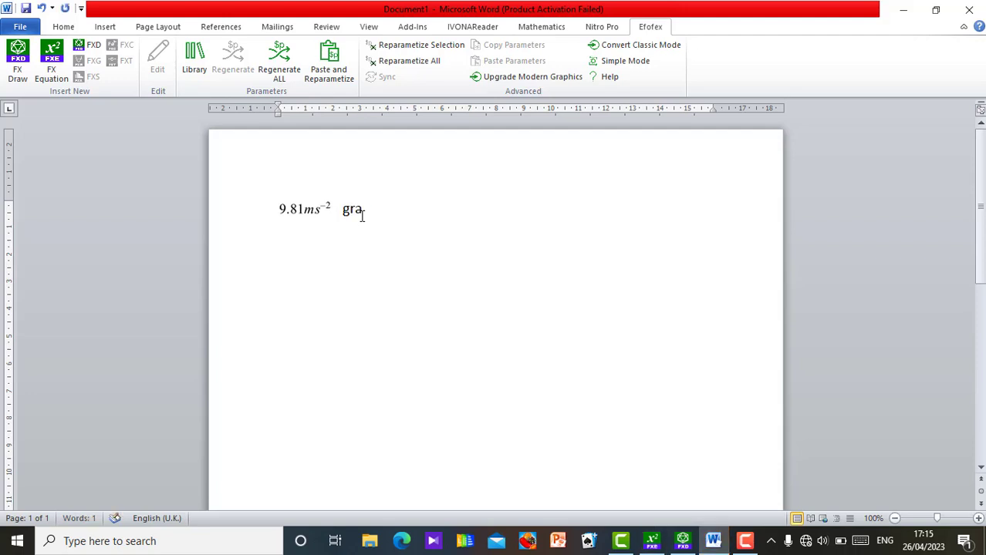
type("vitationa")
key("BackSpace")
key("BackSpace")
Write "Velocity of light is" on a new line, followed by an FX Equation made with the code "vol" and the unit text "ms".
key("Return")
type("velo")
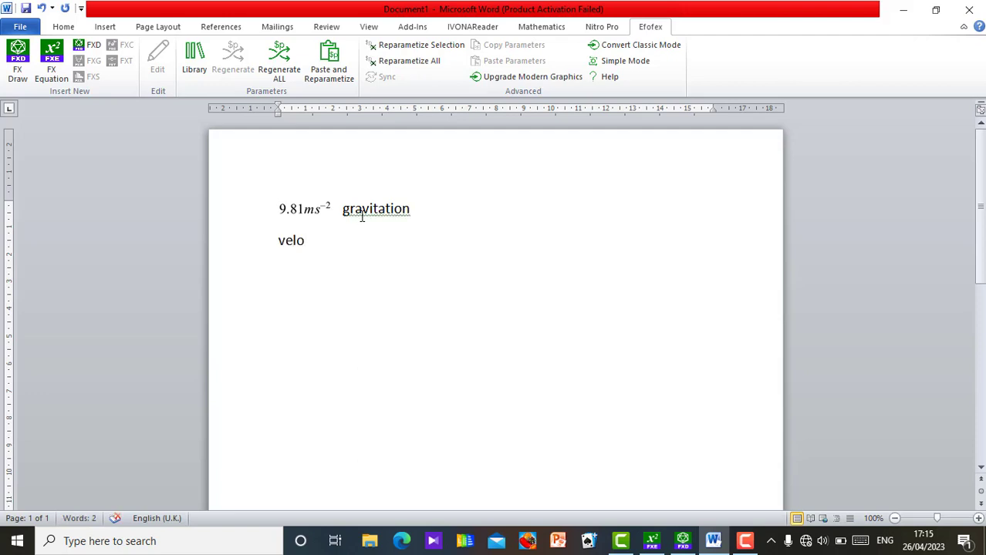
type("city of li")
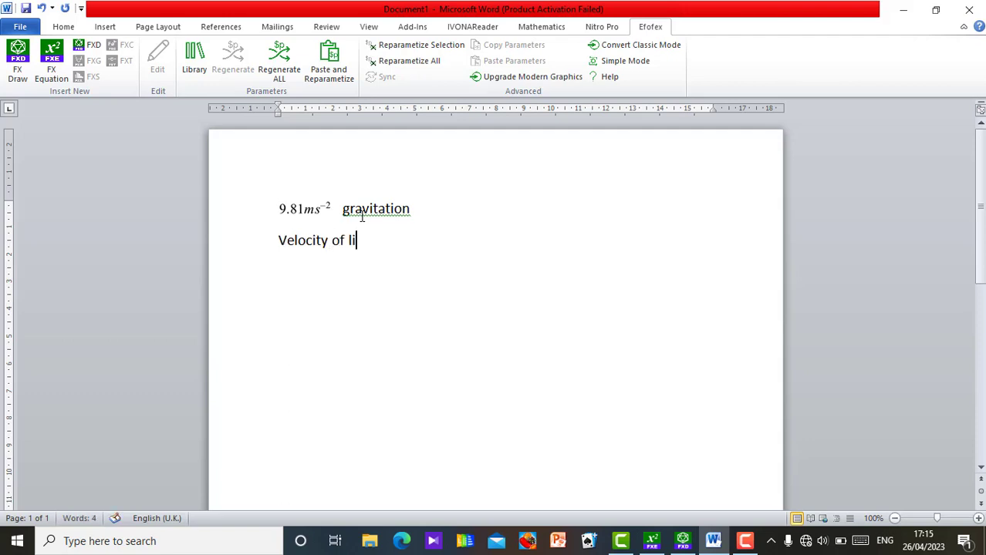
type("ght is")
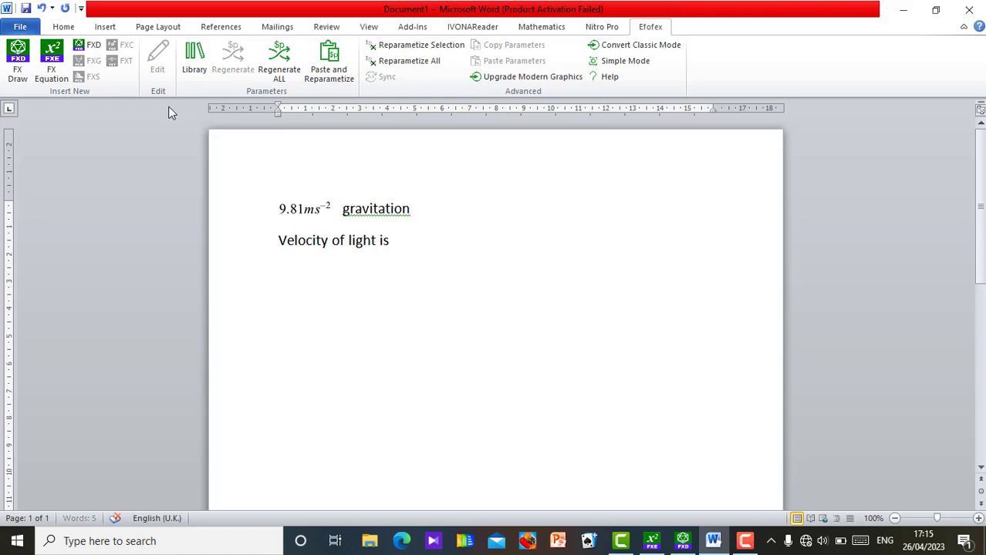
left_click(56, 76)
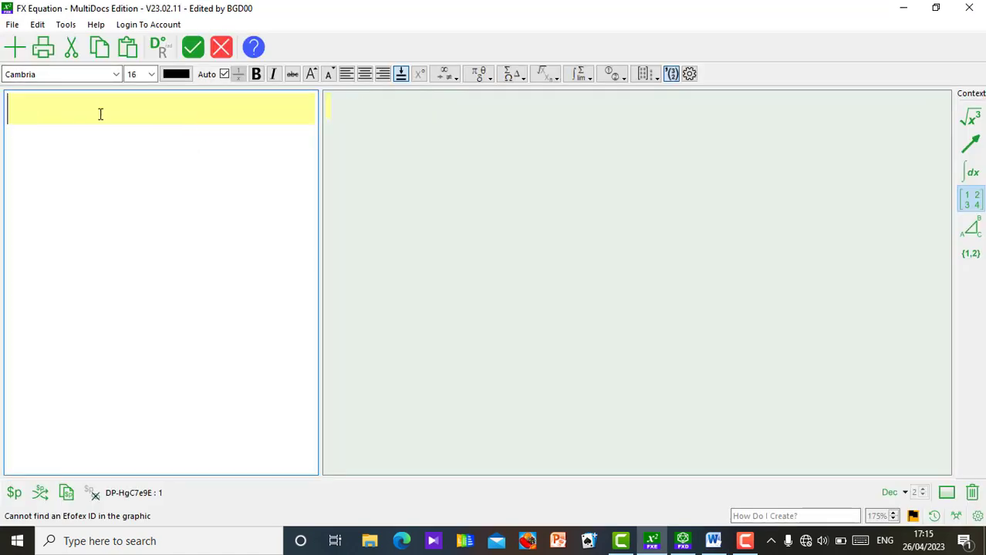
type("Vol")
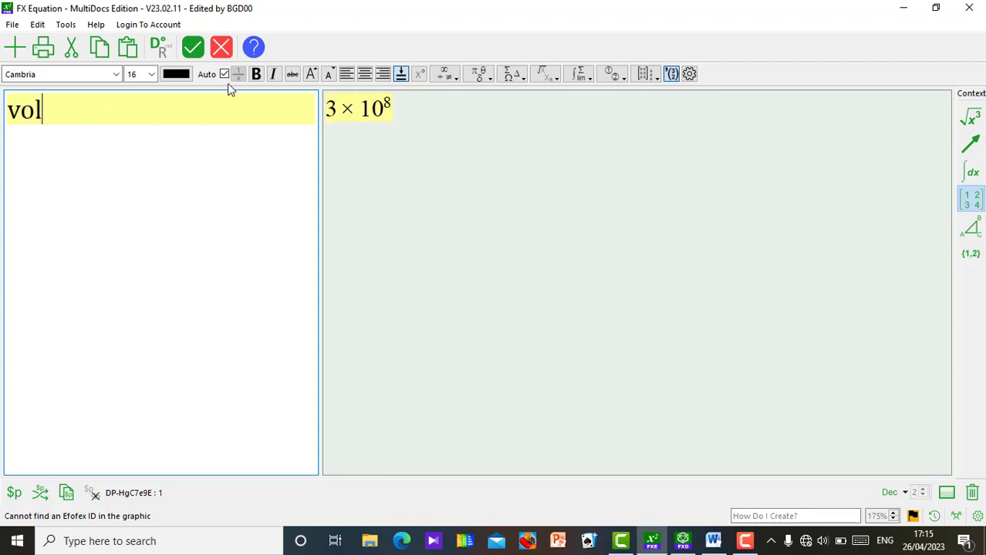
left_click(196, 51)
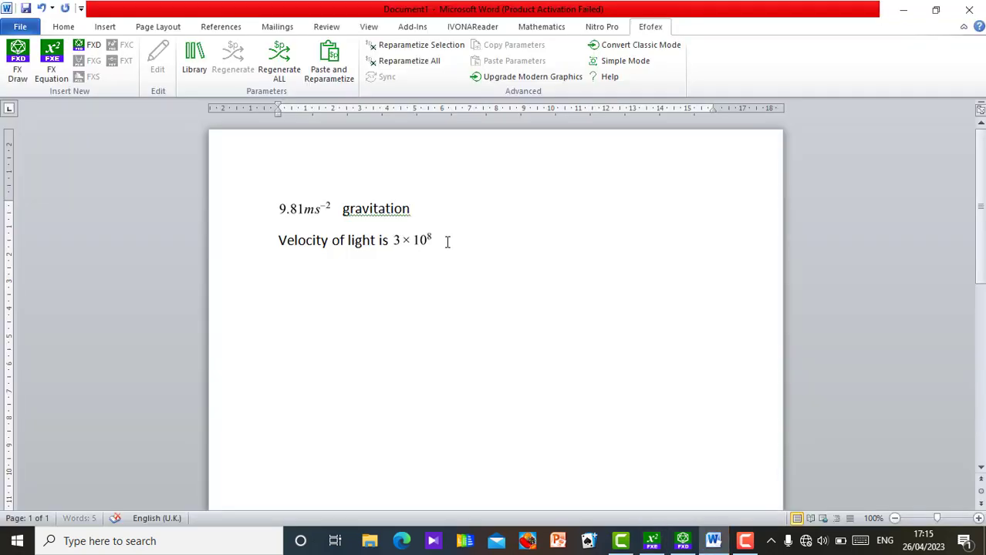
type("ms")
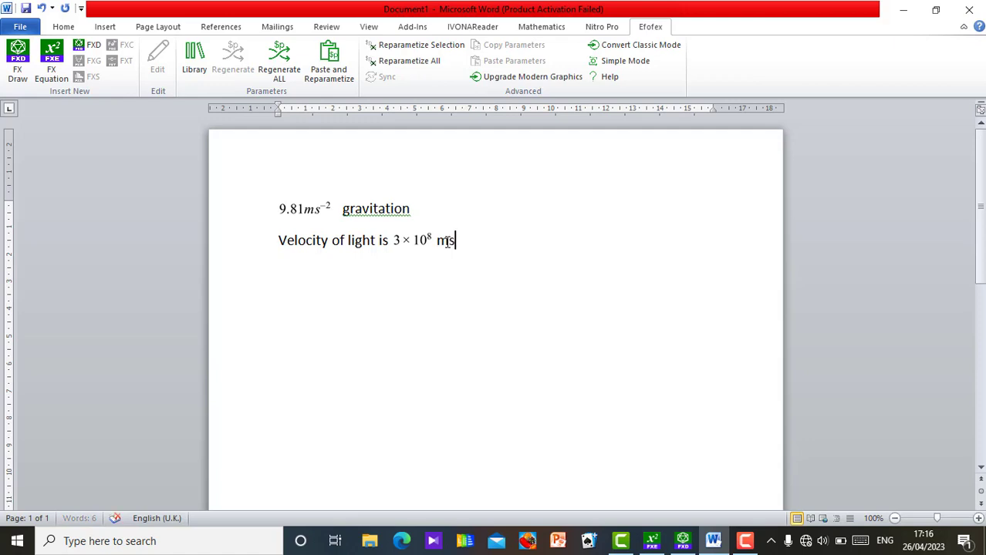